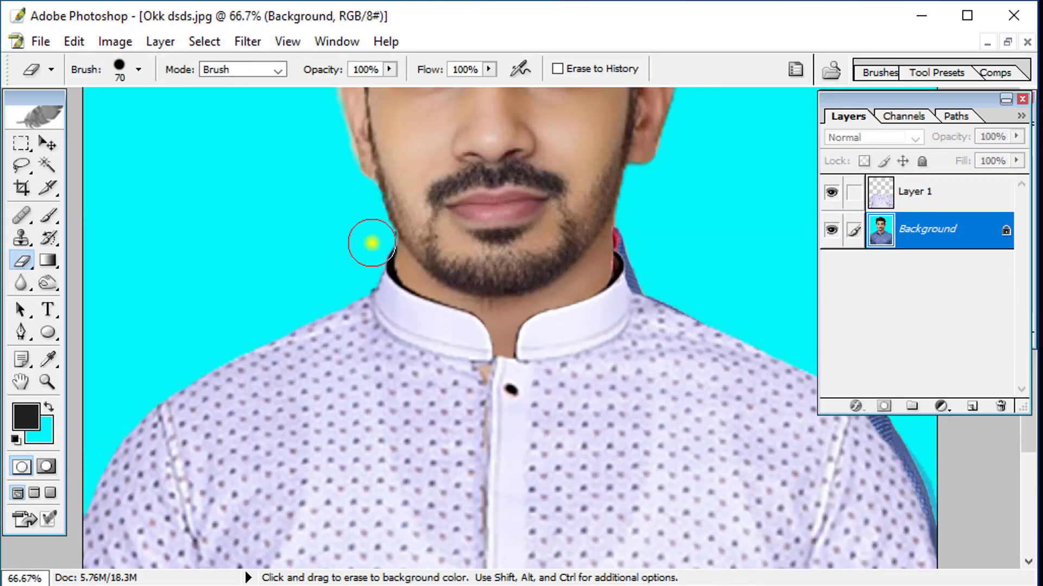
# - Erase the pink fringe beside the neck to cyan with a smaller brush, then begin the cap path along the brim
pyautogui.press('[')
pyautogui.press('[')
pyautogui.press('[')
pyautogui.moveTo(621, 222); pyautogui.dragTo(633, 268)
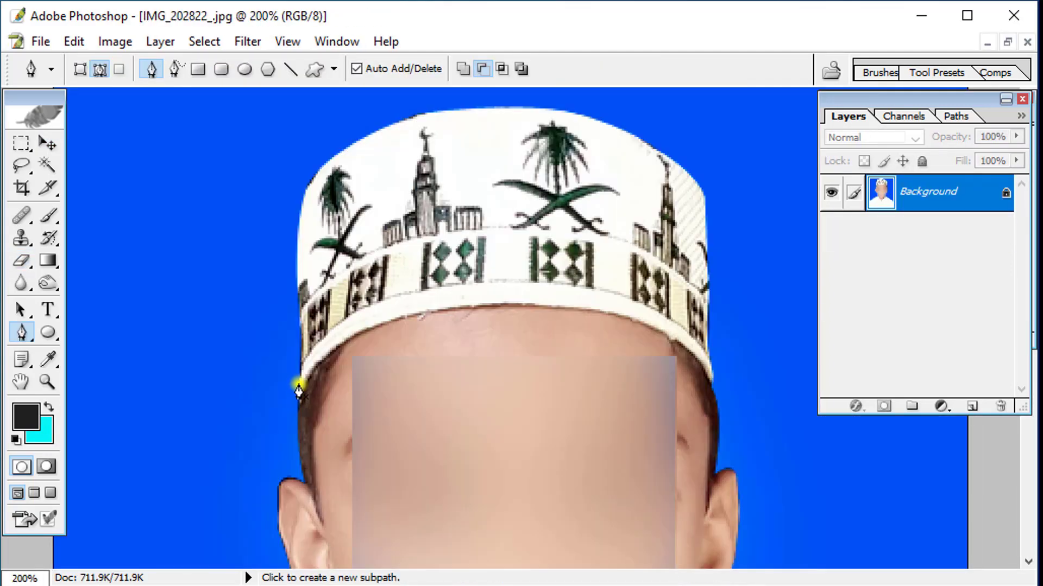
pyautogui.click(298, 384)
pyautogui.moveTo(407, 316); pyautogui.dragTo(486, 304)
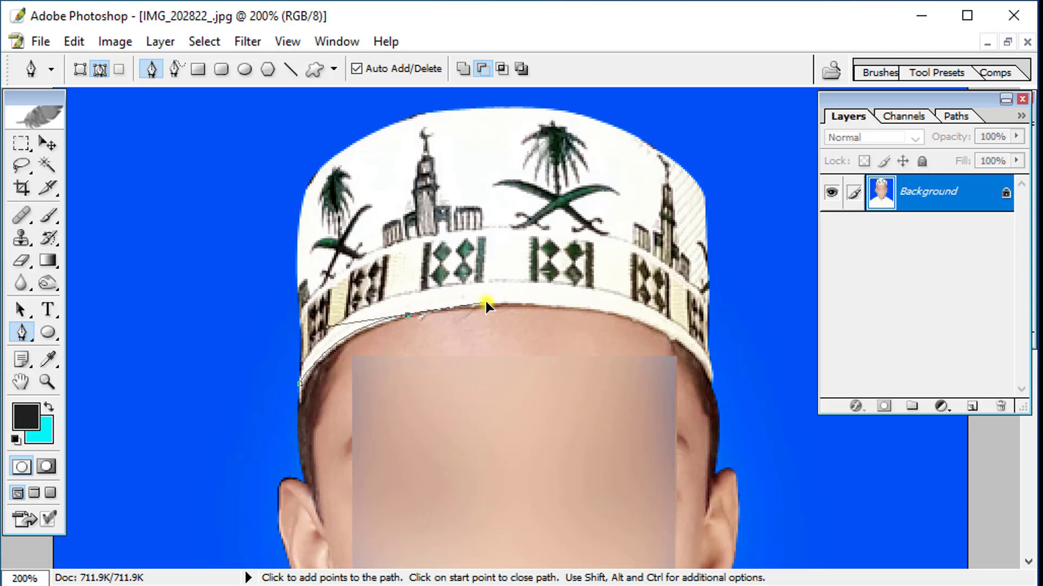
pyautogui.keyDown('alt'); pyautogui.click(407, 316); pyautogui.keyUp('alt')
# - Continue the path along the brim, up the cap's right side, across the top and down the left edge
pyautogui.moveTo(581, 308); pyautogui.dragTo(628, 326)
pyautogui.moveTo(700, 362); pyautogui.dragTo(732, 410)
pyautogui.click(709, 337)
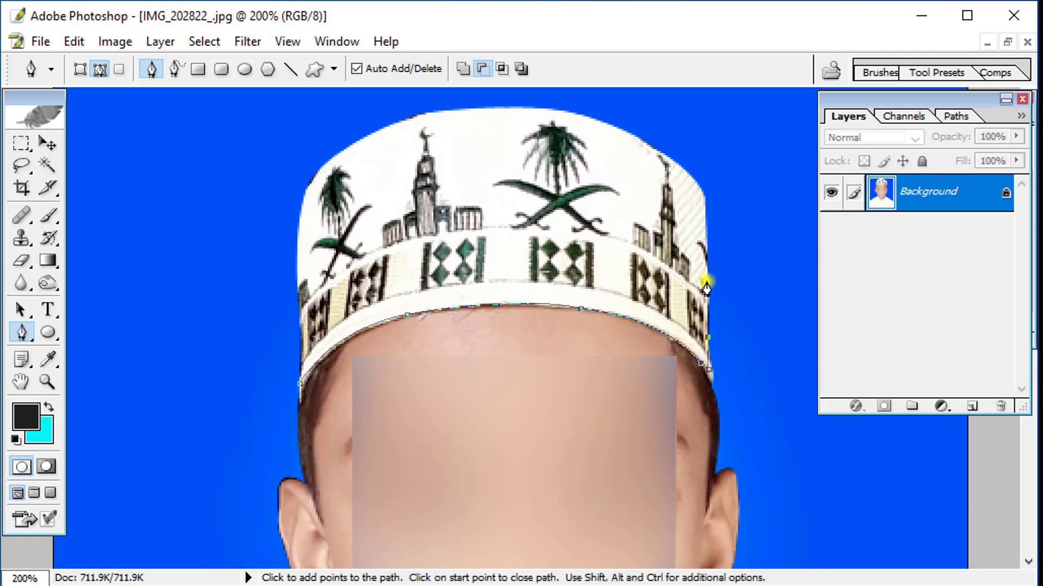
pyautogui.click(704, 255)
pyautogui.click(698, 192)
pyautogui.click(583, 116)
pyautogui.click(374, 133)
pyautogui.moveTo(306, 196); pyautogui.dragTo(307, 161)
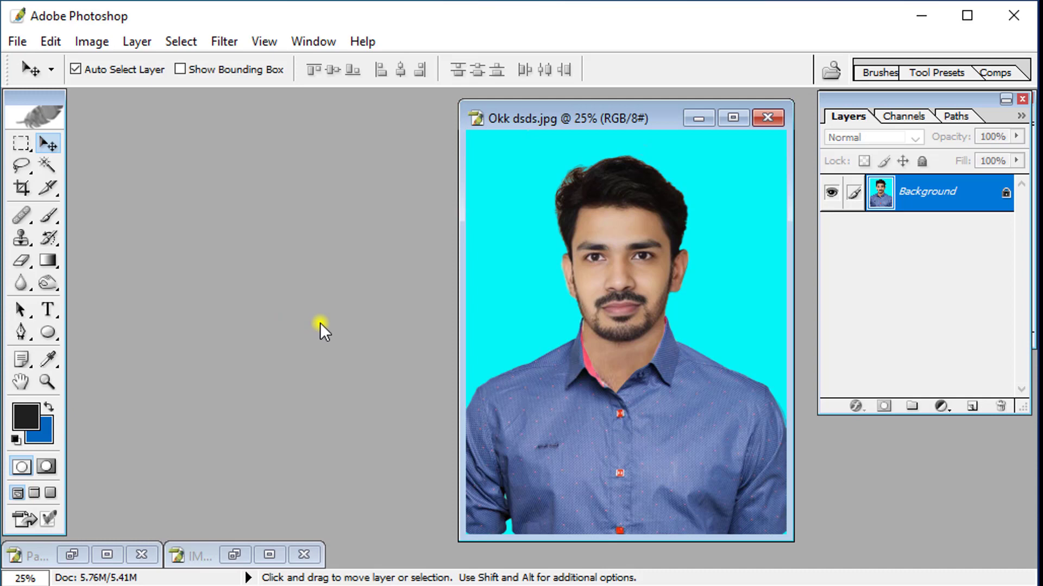
# - Open PNG CAP.png and Mens-Slimfit-Casual-Panjabi..png together and move the cap window to the right
pyautogui.click(18, 47)
pyautogui.click(33, 68)
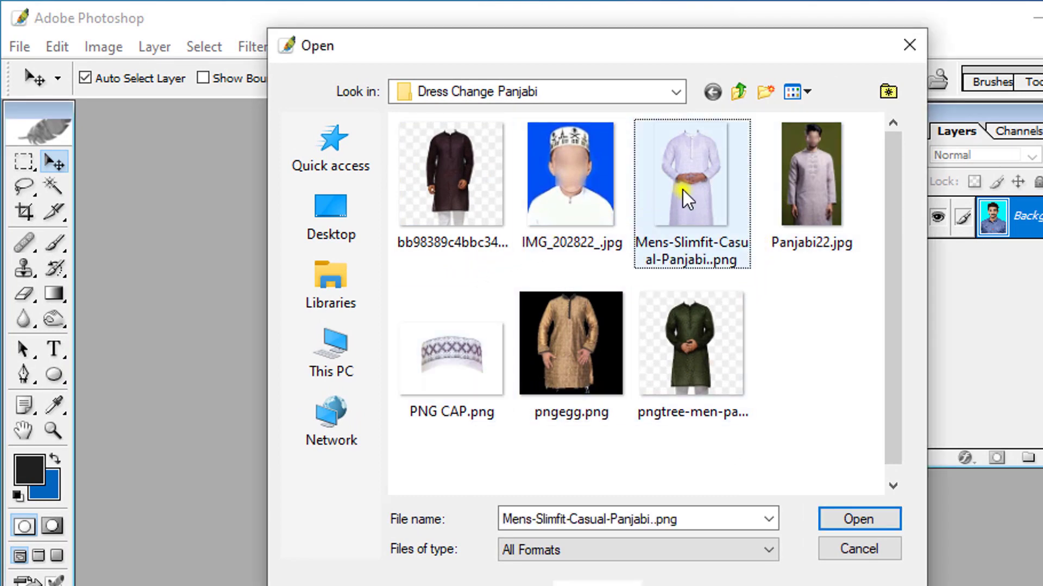
pyautogui.click(454, 354)
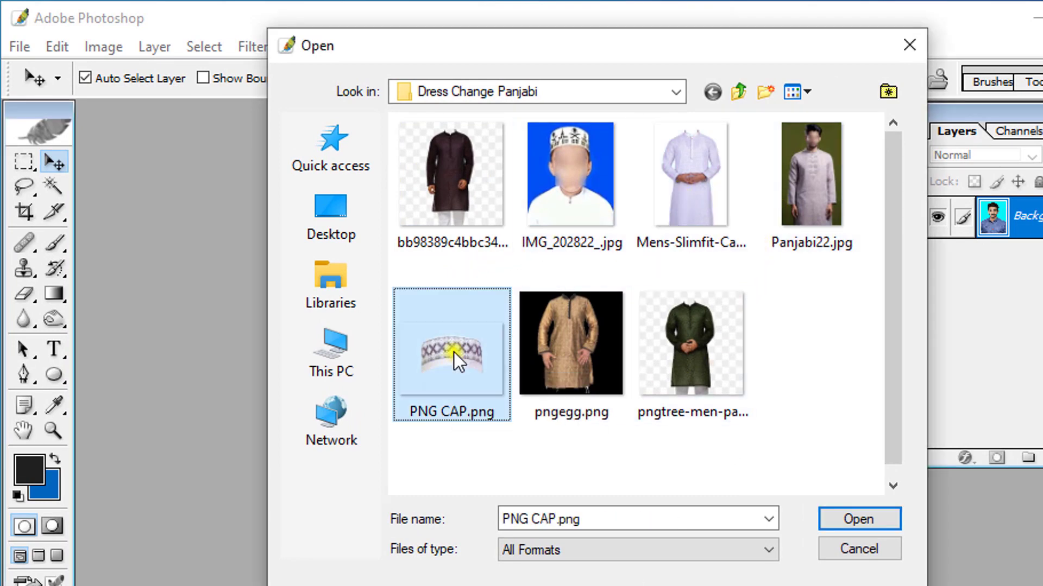
pyautogui.keyDown('ctrl'); pyautogui.click(689, 180); pyautogui.keyUp('ctrl')
pyautogui.click(864, 521)
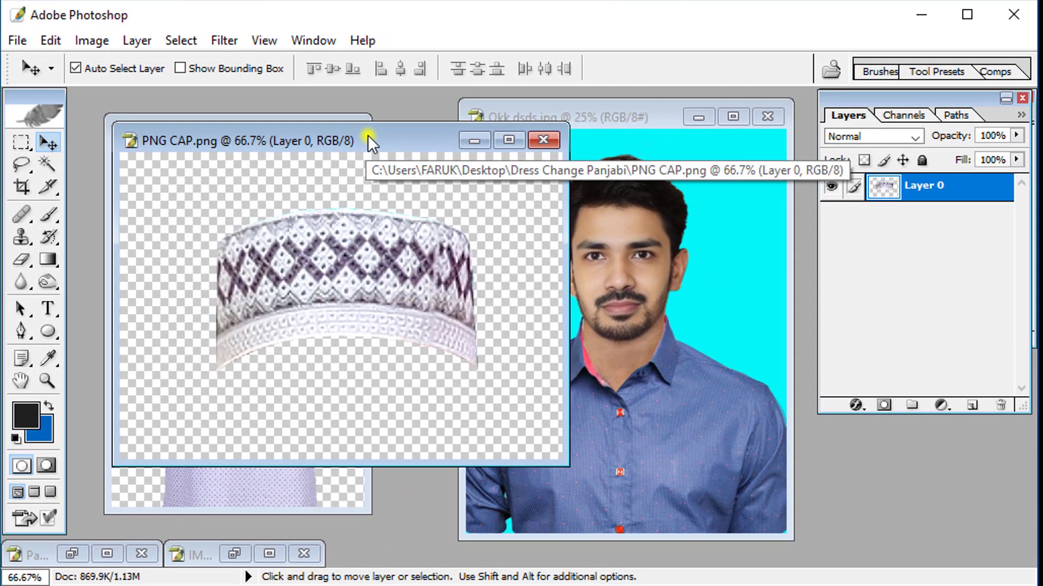
pyautogui.moveTo(367, 135); pyautogui.dragTo(675, 132)
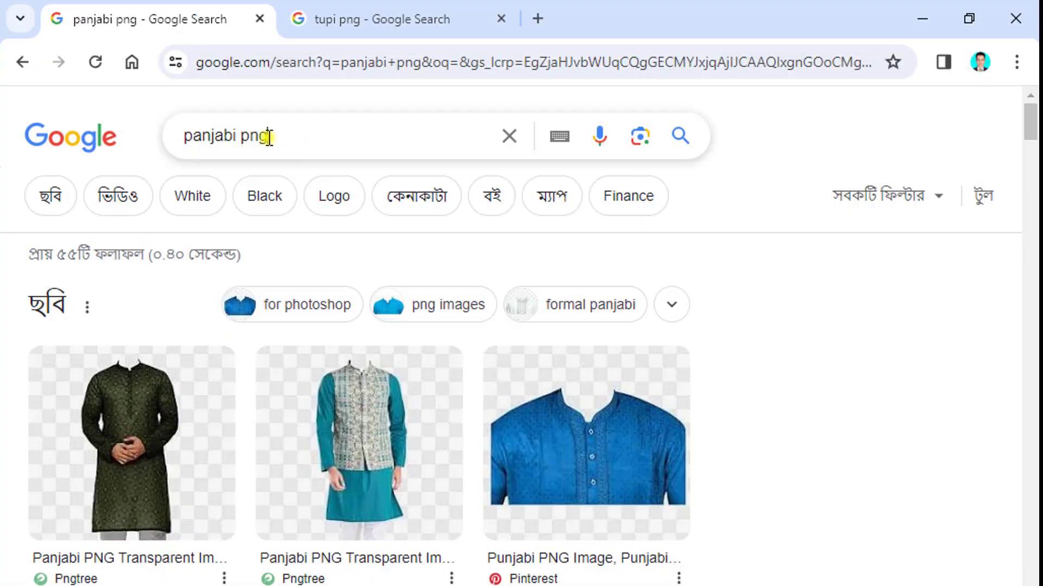
# - Browse the 'panjabi png' image results and preview the dark green panjabi
pyautogui.moveTo(268, 136); pyautogui.dragTo(182, 135)
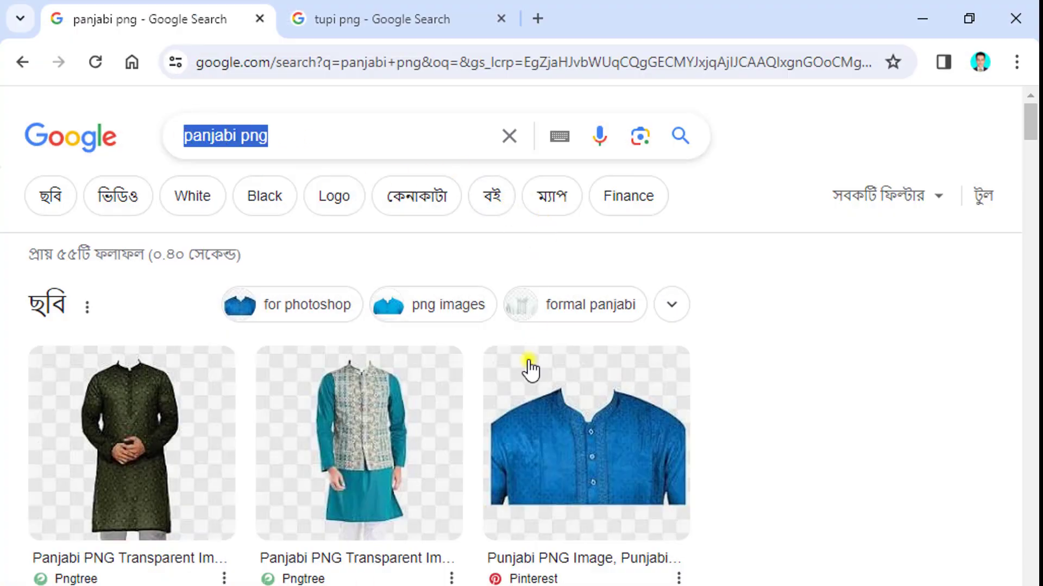
pyautogui.scroll(-5, 450, 417)
pyautogui.scroll(-4, 437, 412)
pyautogui.scroll(6, 438, 413)
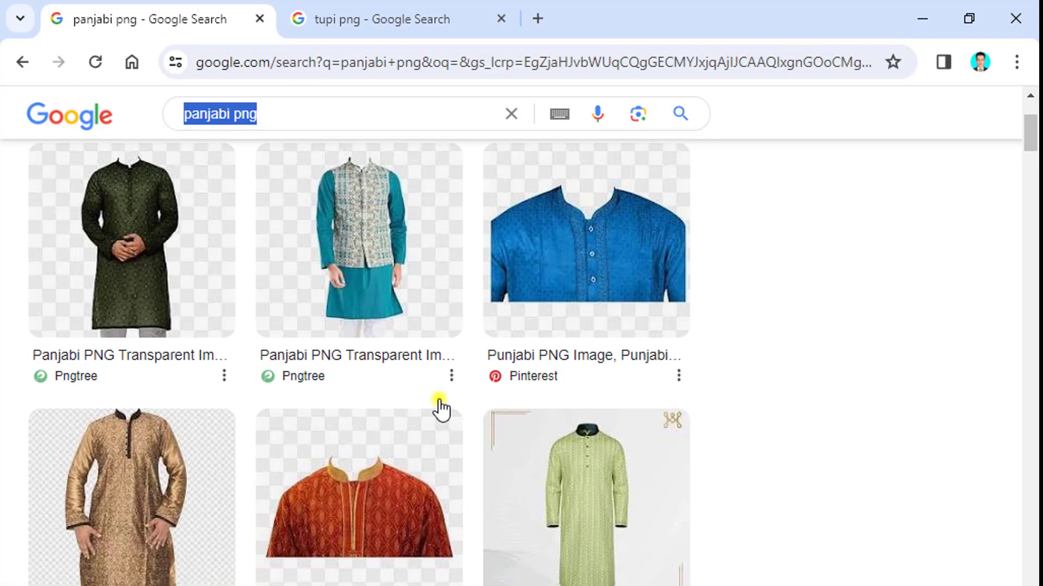
pyautogui.scroll(3, 438, 413)
pyautogui.click(131, 443)
pyautogui.scroll(-3, 830, 420)
pyautogui.scroll(5, 829, 420)
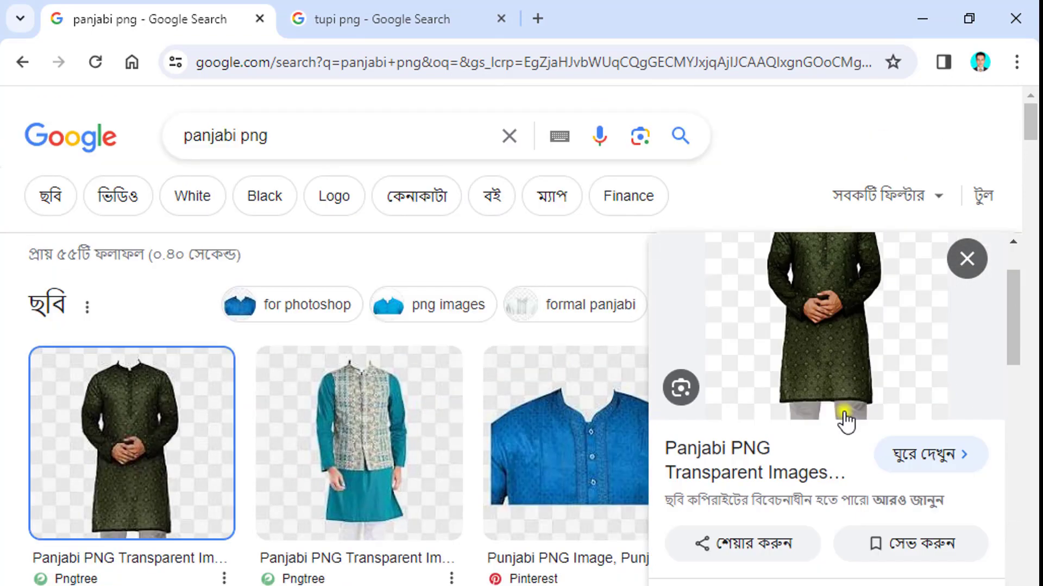
# - Preview the golden cap in the 'tupi png' results, then return to Photoshop
pyautogui.click(467, 32)
pyautogui.scroll(-5, 315, 377)
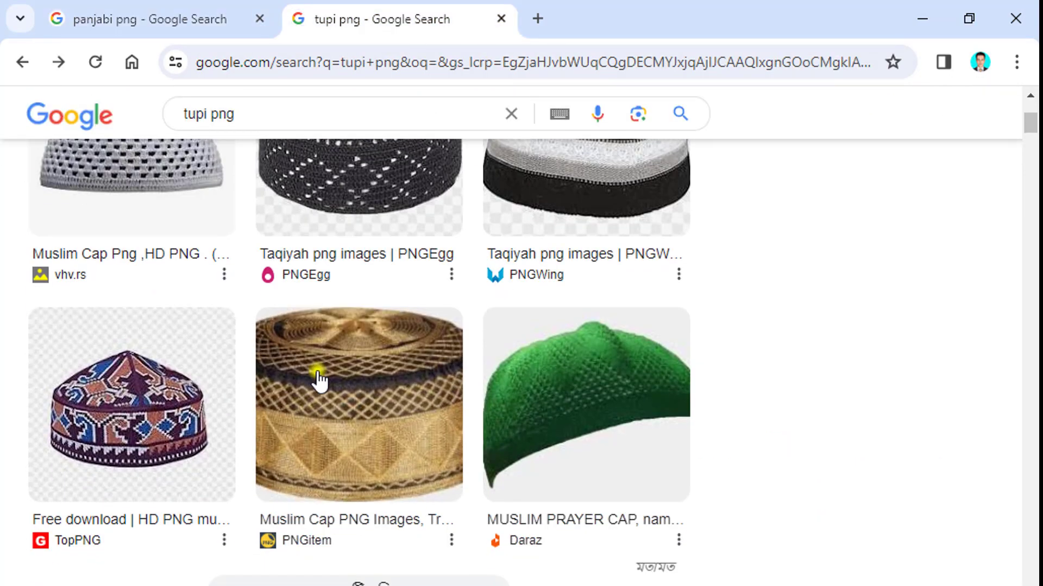
pyautogui.click(316, 379)
pyautogui.scroll(-5, 784, 387)
pyautogui.scroll(3, 784, 387)
pyautogui.scroll(-7, 745, 333)
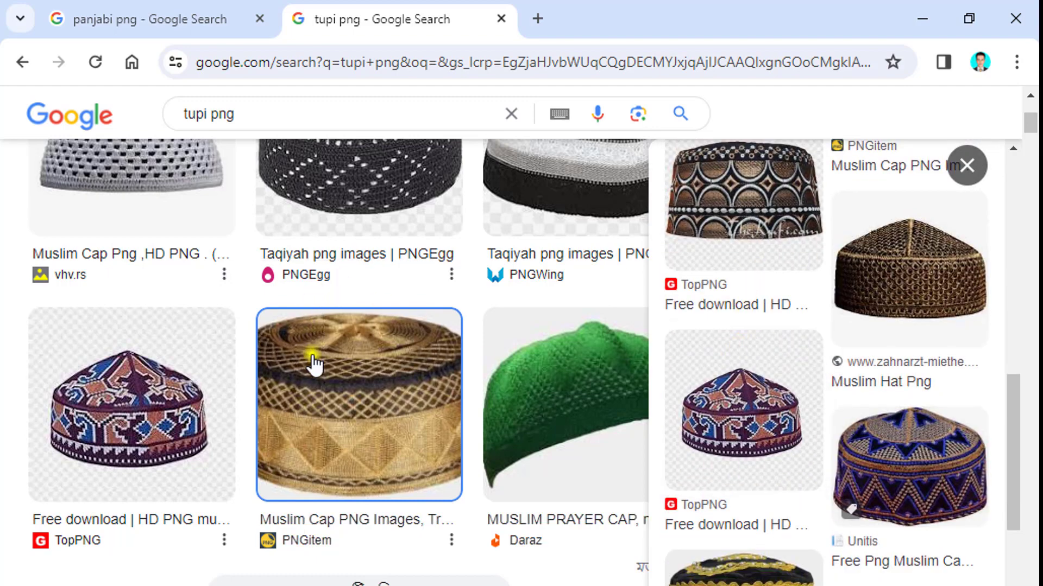
pyautogui.scroll(-7, 312, 366)
pyautogui.click(917, 22)
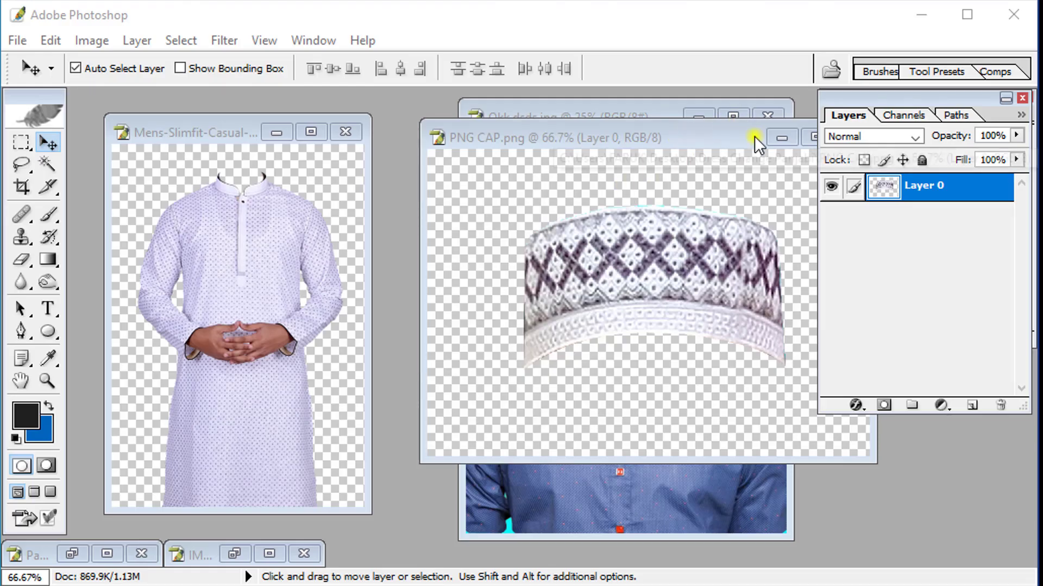
# - Close PNG CAP.png, leave the panjabi PNG beside the portrait, and minimize Panjabi22 and IMG_202822_.jpg
pyautogui.click(777, 137)
pyautogui.click(268, 554)
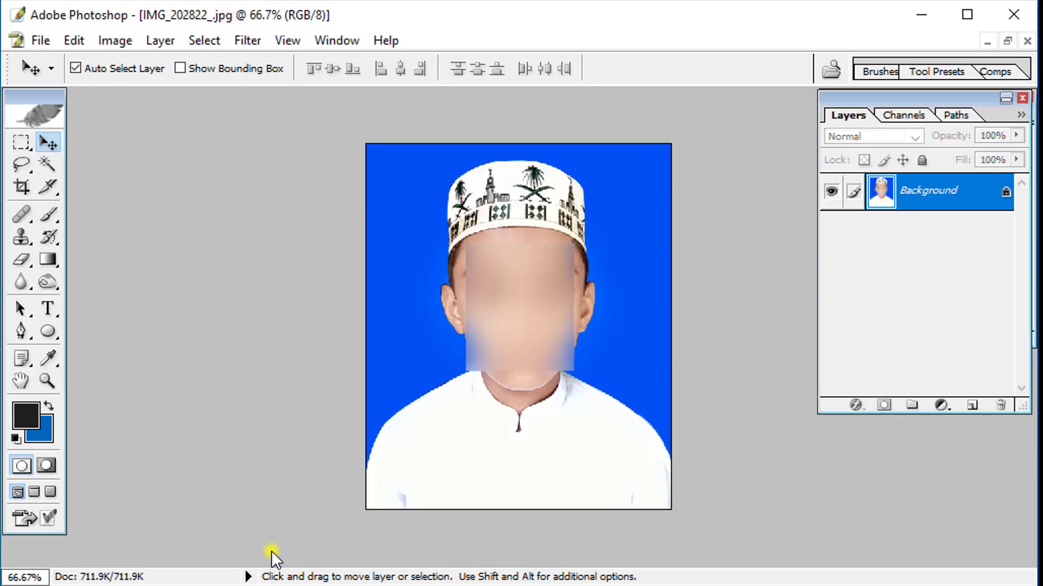
pyautogui.moveTo(184, 113); pyautogui.dragTo(563, 112)
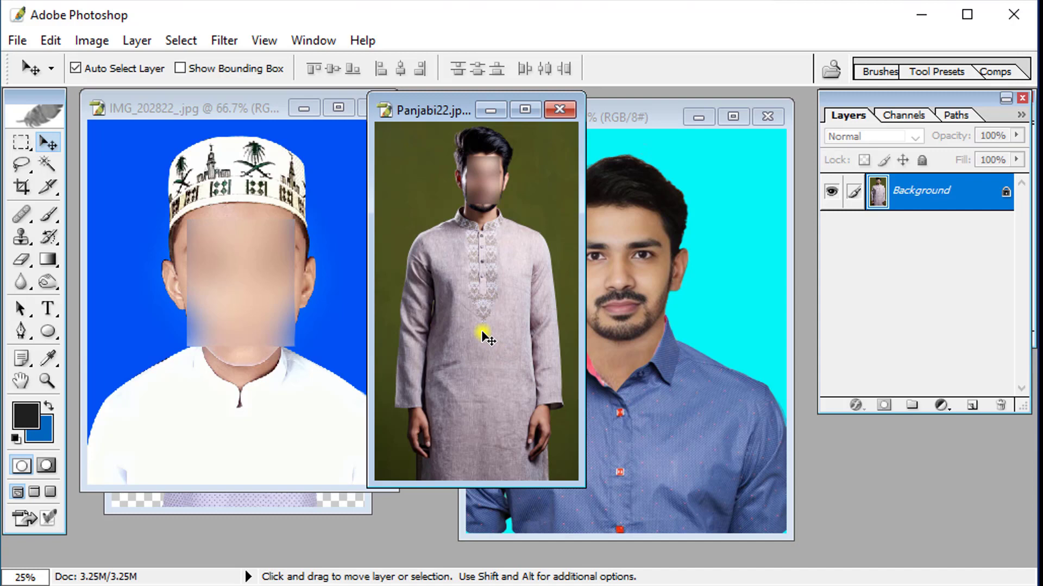
pyautogui.hotkey('ctrl', 'Tab')
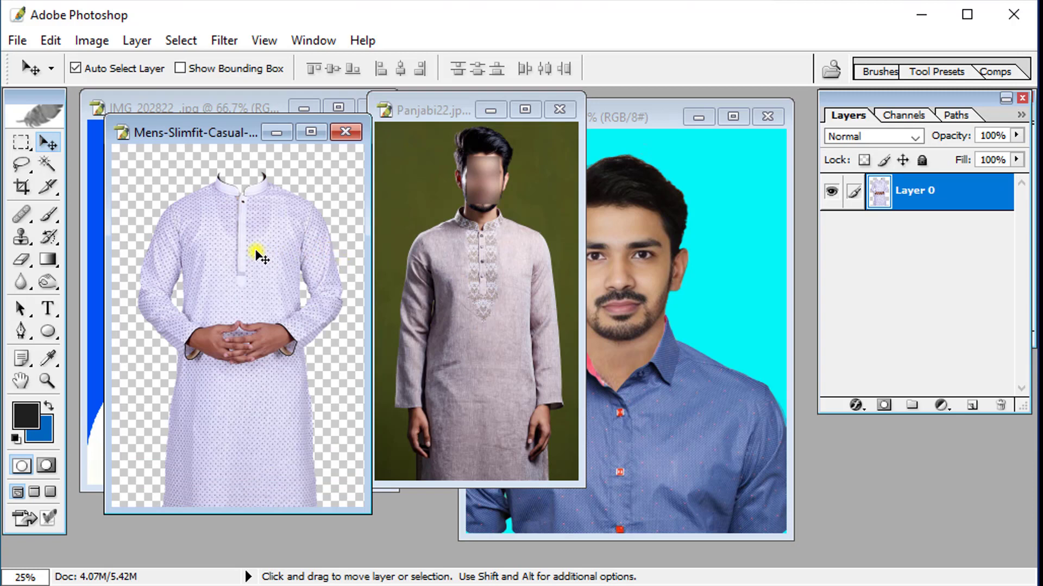
pyautogui.moveTo(256, 255); pyautogui.dragTo(471, 284)
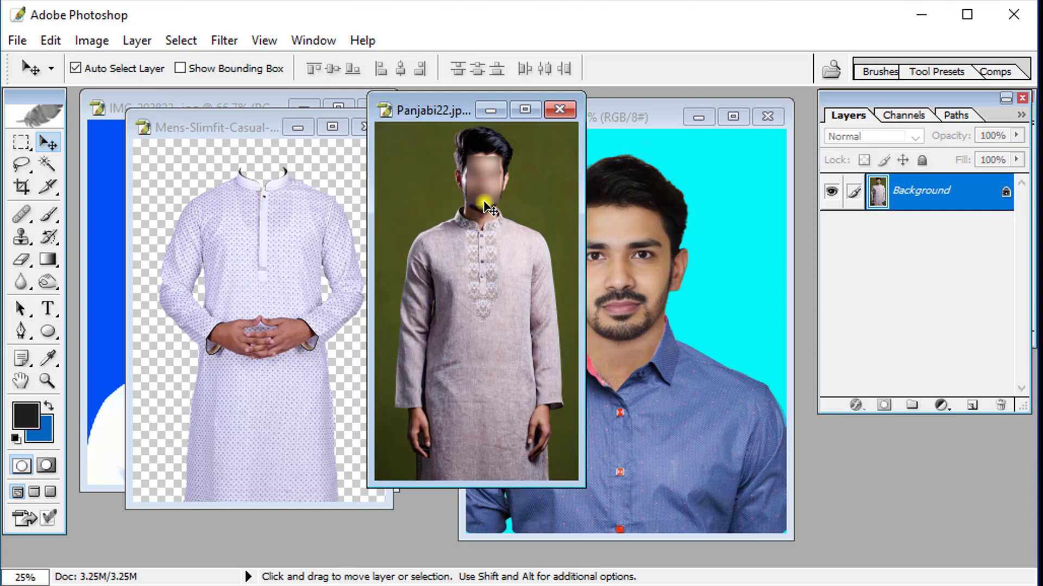
pyautogui.click(491, 110)
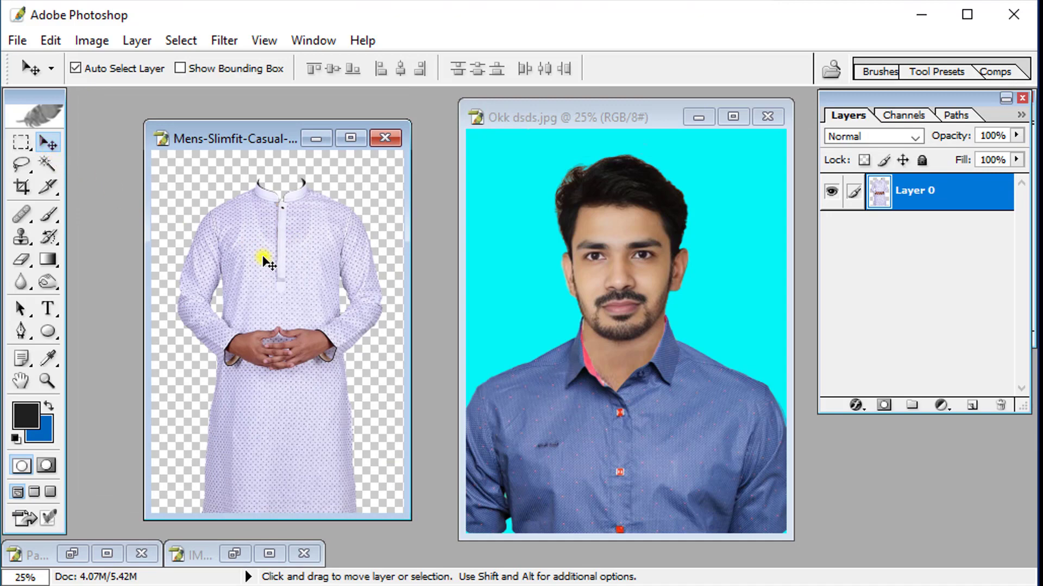
# - Copy the panjabi into the portrait as Layer 1 and start scaling it onto the man's neck
pyautogui.moveTo(261, 257); pyautogui.dragTo(613, 298)
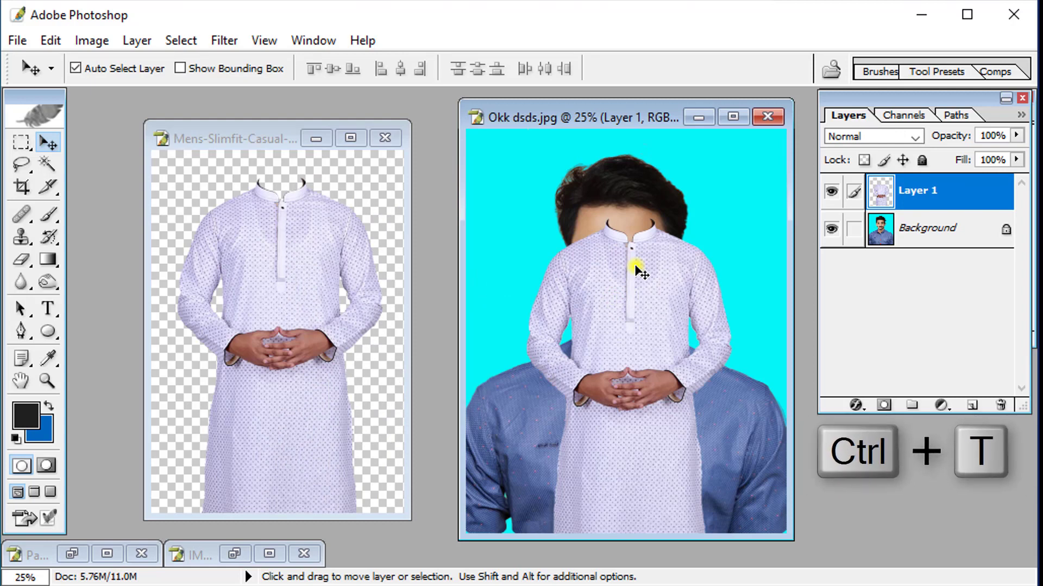
pyautogui.hotkey('ctrl', 't')
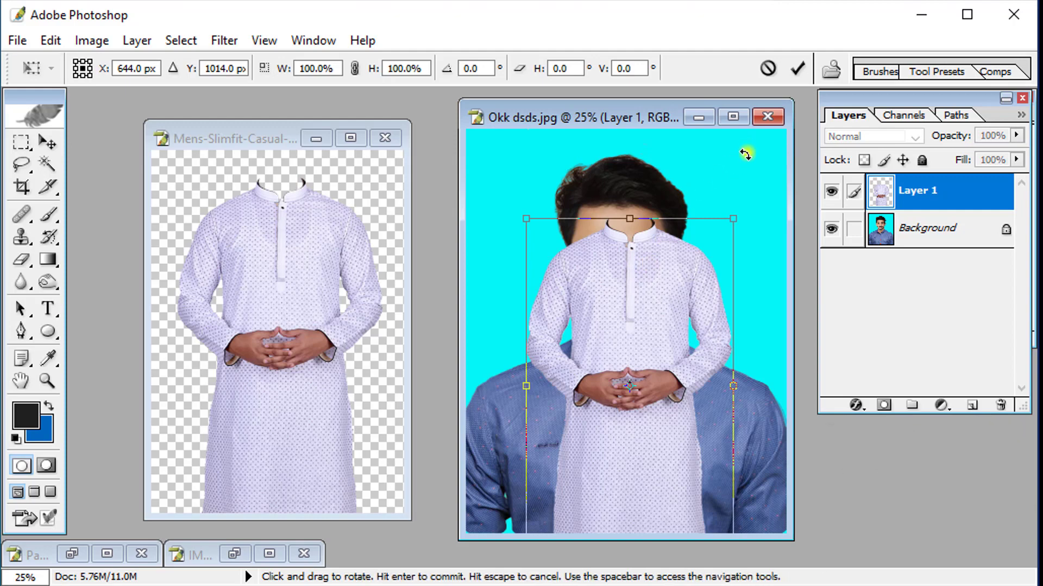
pyautogui.click(733, 117)
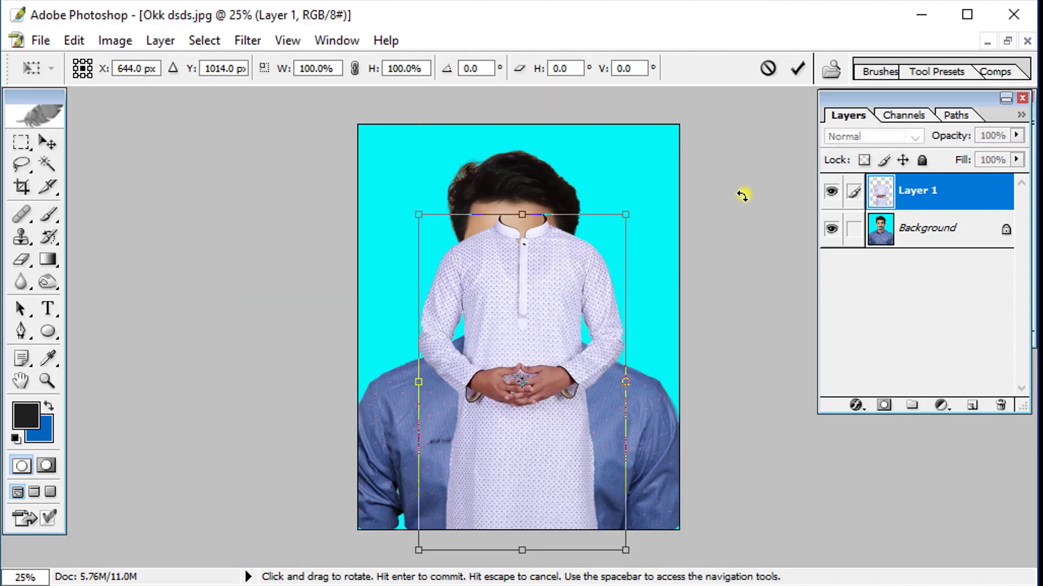
pyautogui.hotkey('ctrl', '+')
pyautogui.moveTo(503, 276); pyautogui.dragTo(499, 429)
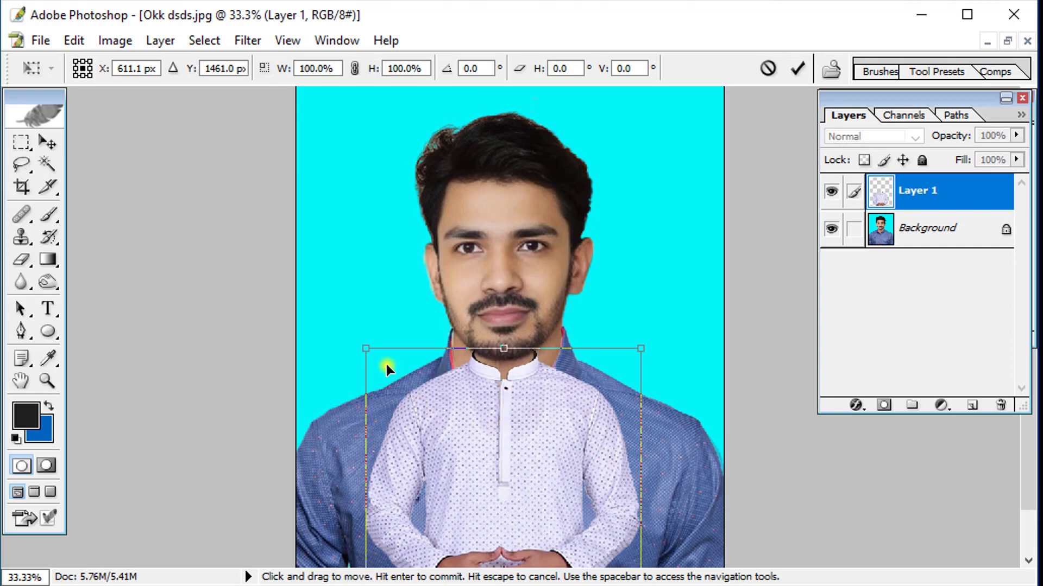
pyautogui.moveTo(365, 349); pyautogui.dragTo(268, 189)
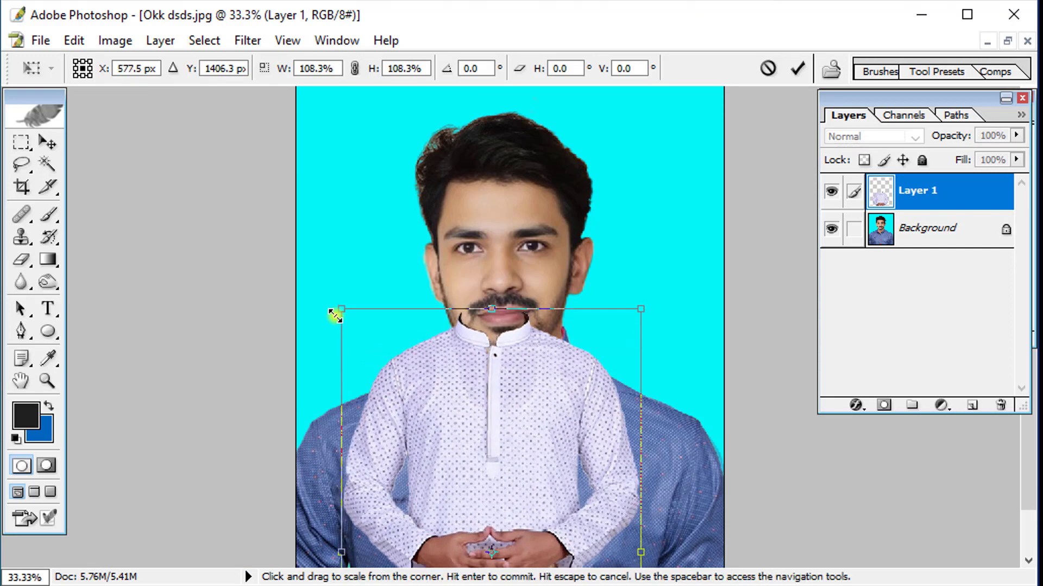
pyautogui.moveTo(441, 292)
pyautogui.mouseDown()
pyautogui.moveTo(492, 412)
pyautogui.moveTo(482, 410)
pyautogui.moveTo(482, 427)
pyautogui.mouseUp()
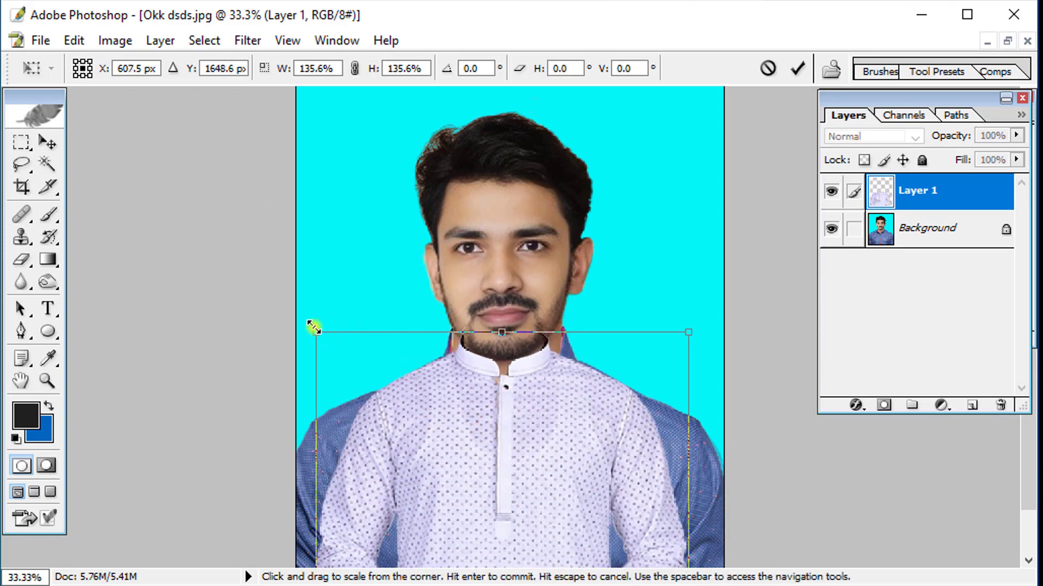
# - Enlarge the panjabi to about 183% and nudge it down onto the shoulders under the chin
pyautogui.moveTo(313, 327); pyautogui.dragTo(275, 270)
pyautogui.moveTo(493, 368); pyautogui.dragTo(499, 416)
pyautogui.moveTo(298, 329); pyautogui.dragTo(249, 252)
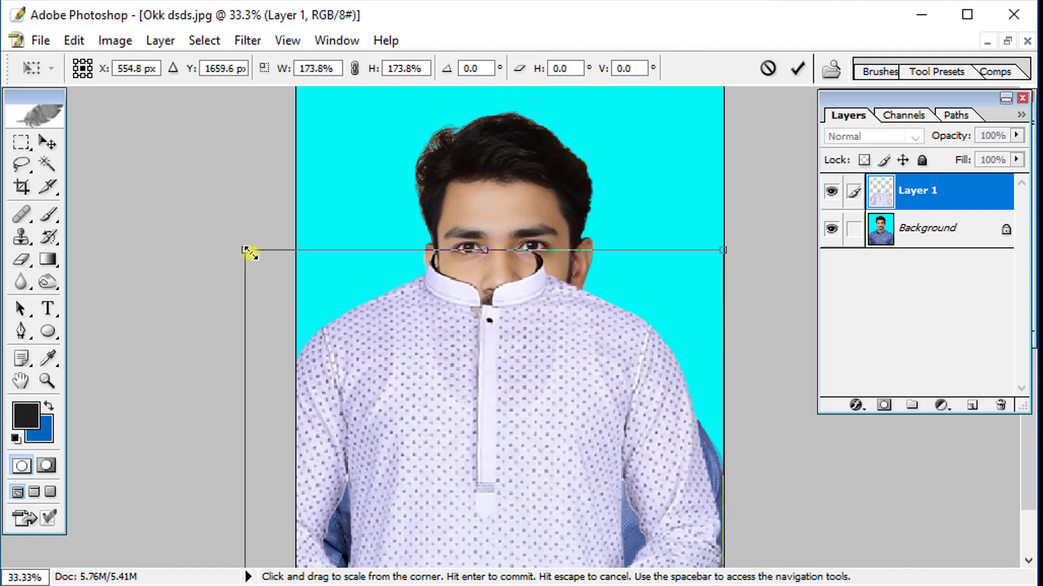
pyautogui.moveTo(453, 342); pyautogui.dragTo(471, 418)
pyautogui.hotkey('ctrl', '+')
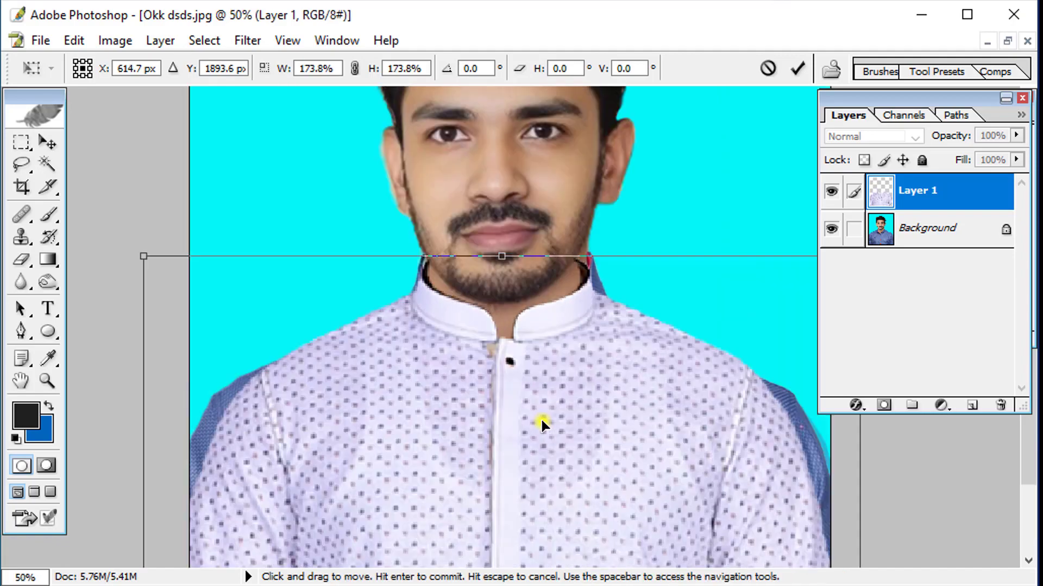
pyautogui.hotkey('ctrl', '+')
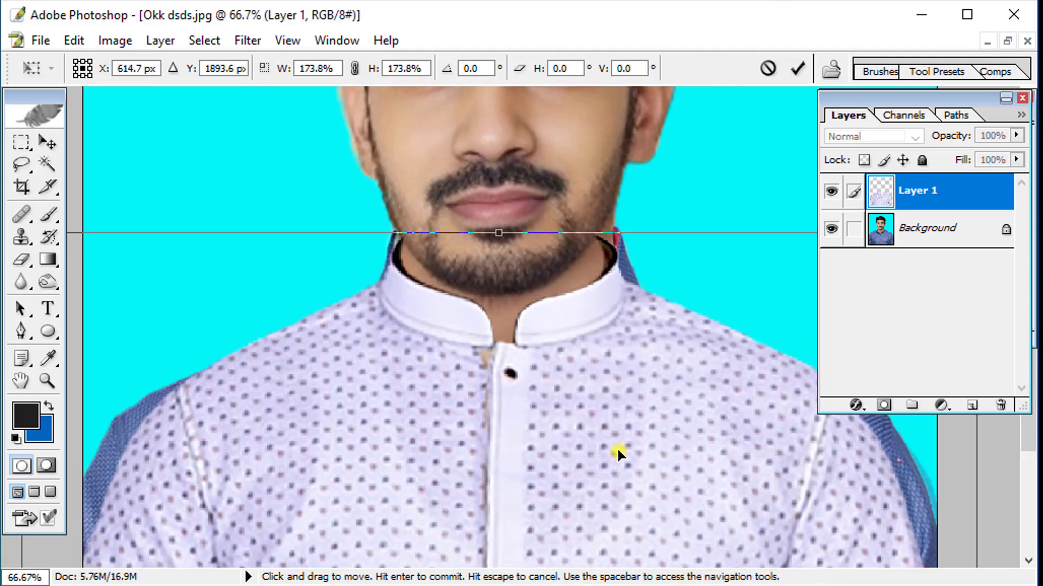
pyautogui.moveTo(617, 447); pyautogui.dragTo(614, 448)
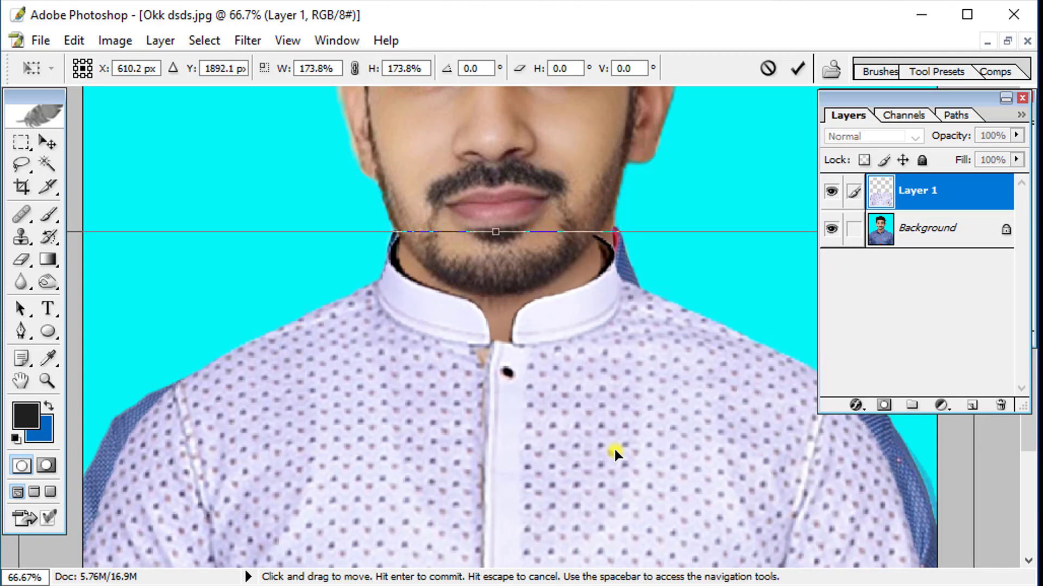
pyautogui.hotkey('ctrl', '-')
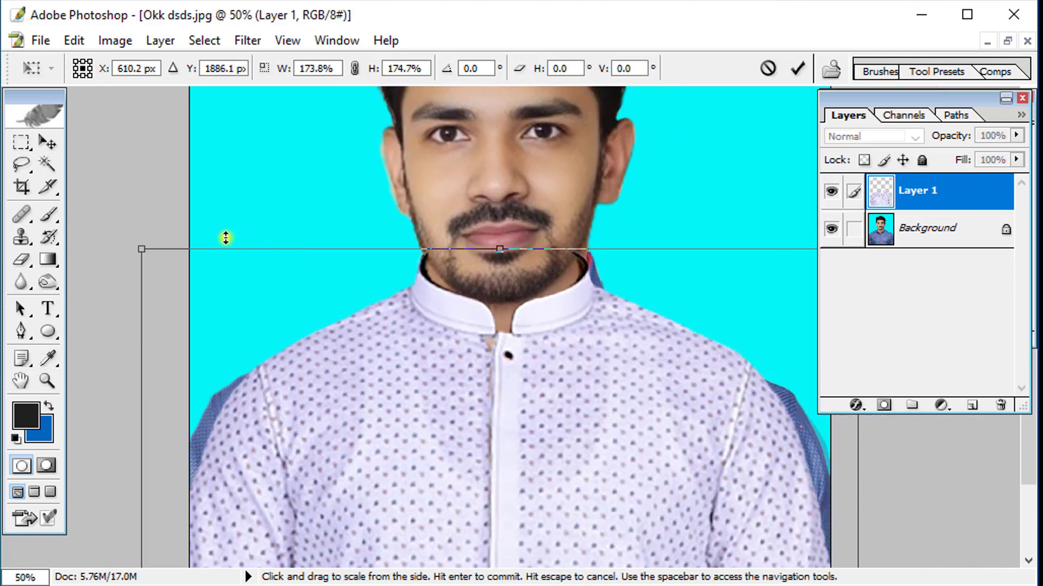
pyautogui.moveTo(226, 237)
pyautogui.mouseDown()
pyautogui.moveTo(418, 360)
pyautogui.moveTo(425, 376)
pyautogui.mouseUp()
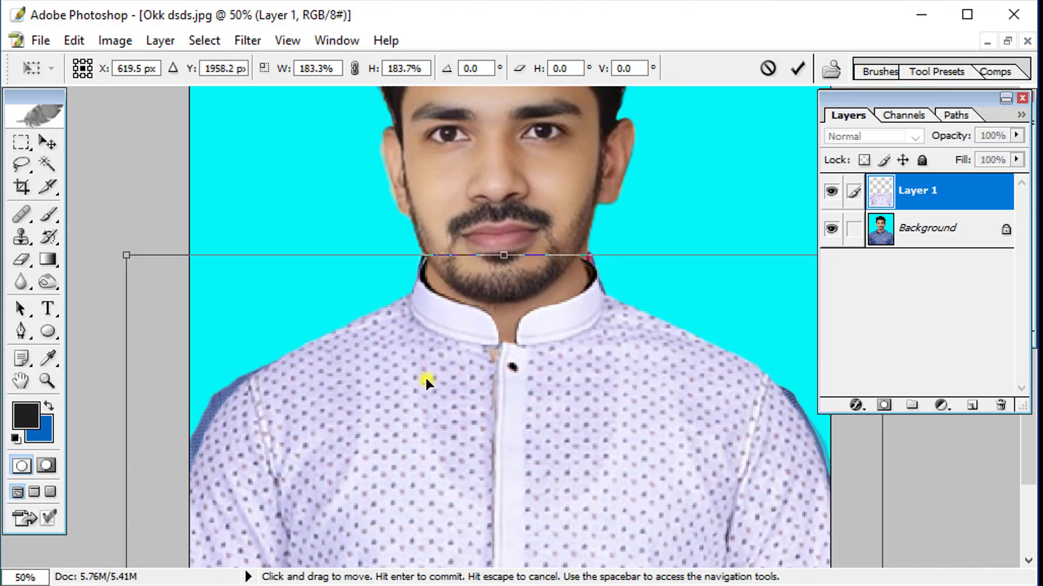
pyautogui.press('Down')
pyautogui.press('Down')
pyautogui.press('Down')
pyautogui.press('Down')
pyautogui.press('Down')
pyautogui.press('Down')
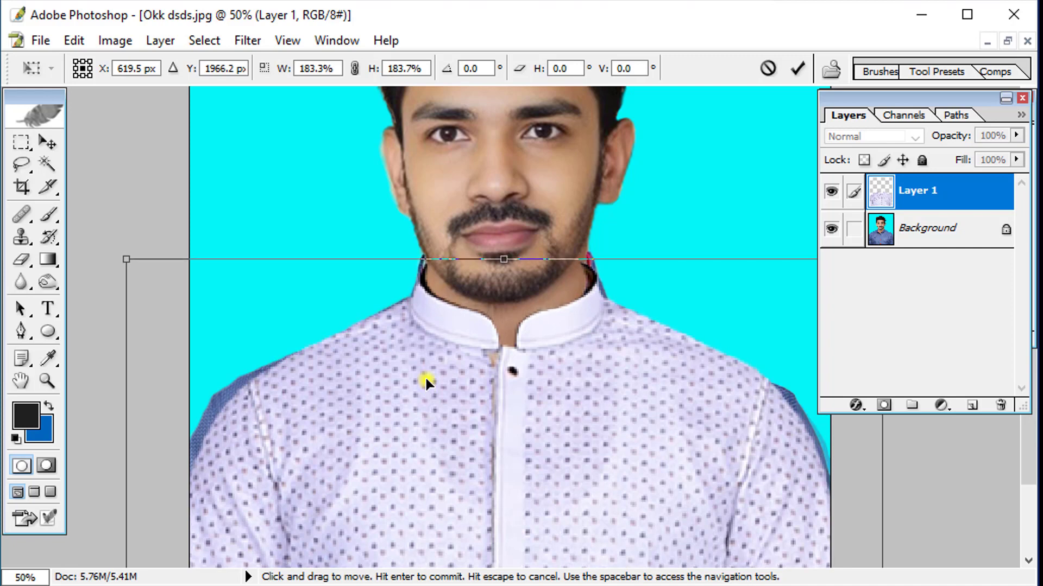
pyautogui.press('Down')
pyautogui.press('Down')
pyautogui.press('Down')
pyautogui.hotkey('ctrl', '+')
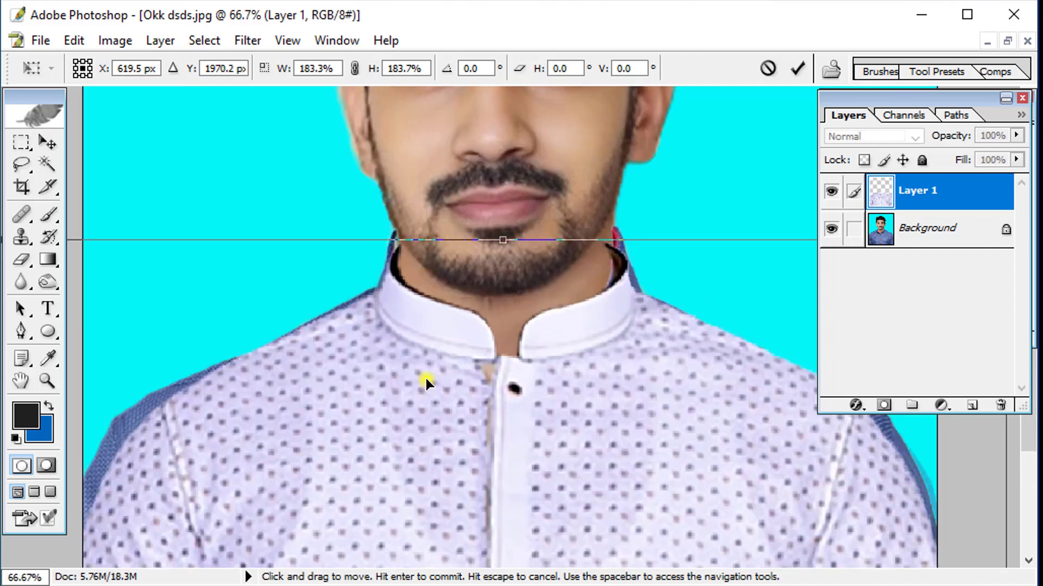
# - Commit the panjabi resize, shift it slightly left, and undo a trial Background-layer erase stroke
pyautogui.click(796, 69)
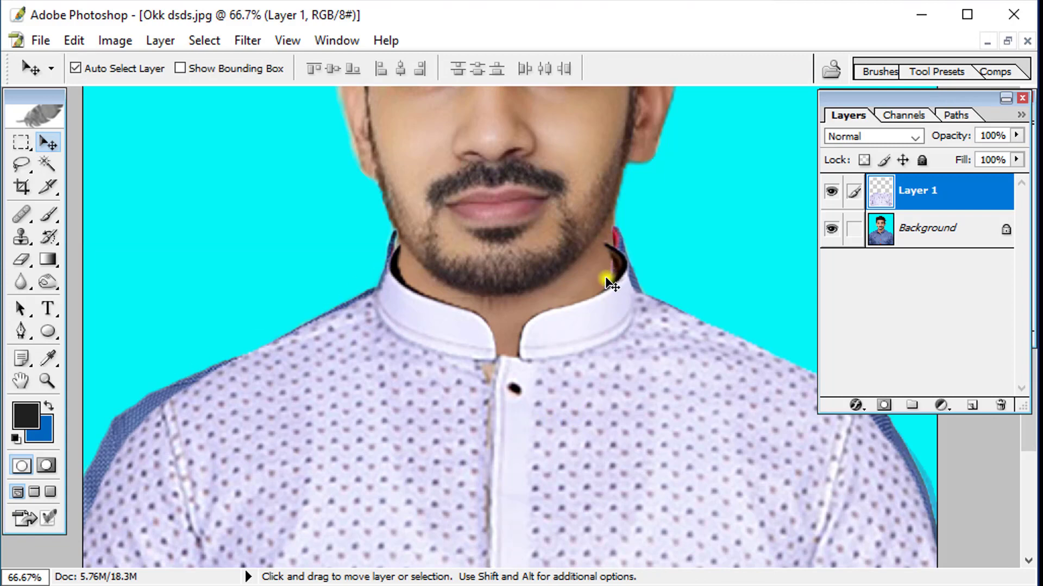
pyautogui.moveTo(367, 465); pyautogui.dragTo(364, 464)
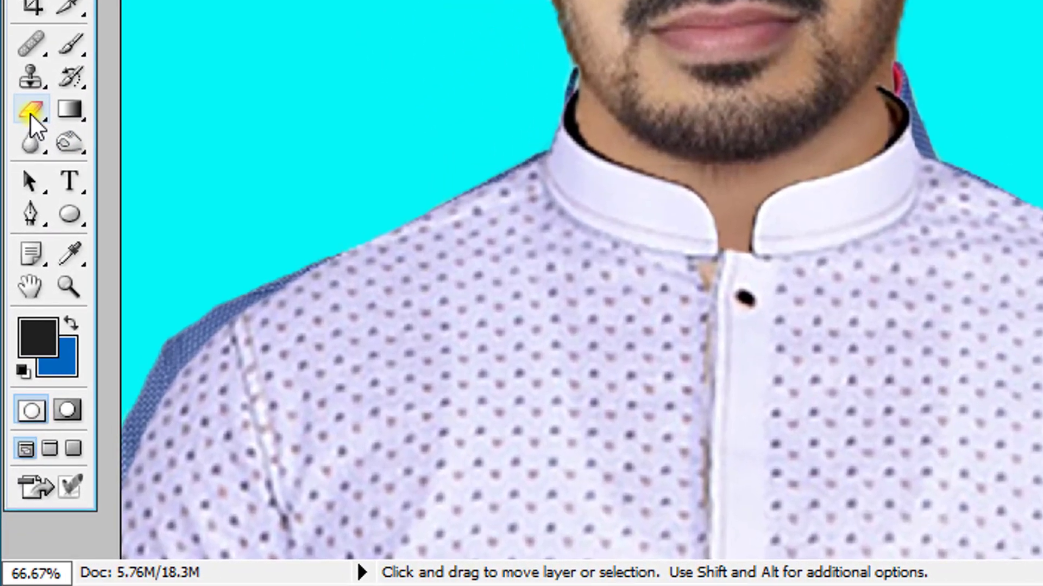
pyautogui.click(30, 113)
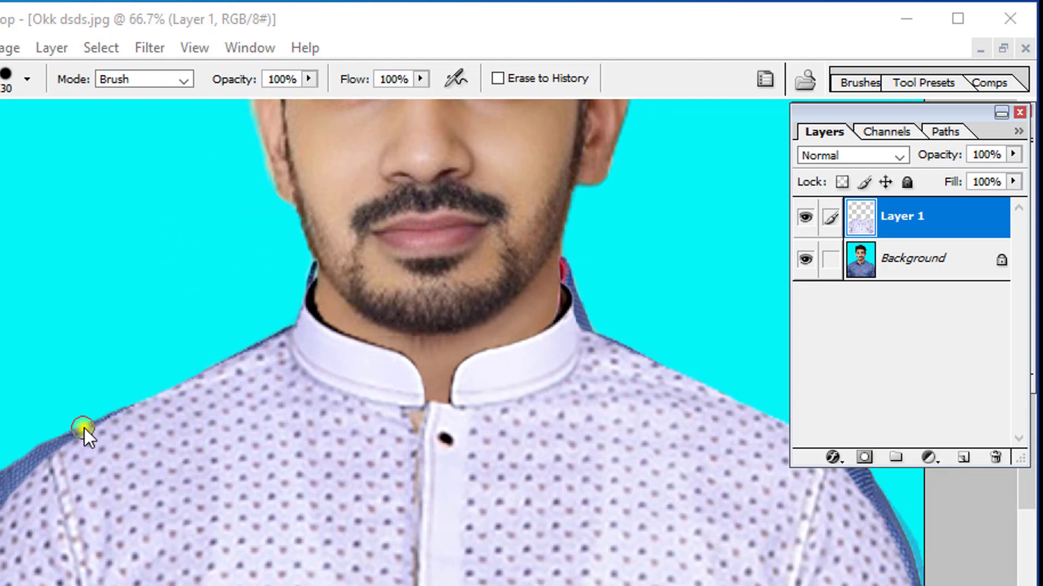
pyautogui.click(916, 260)
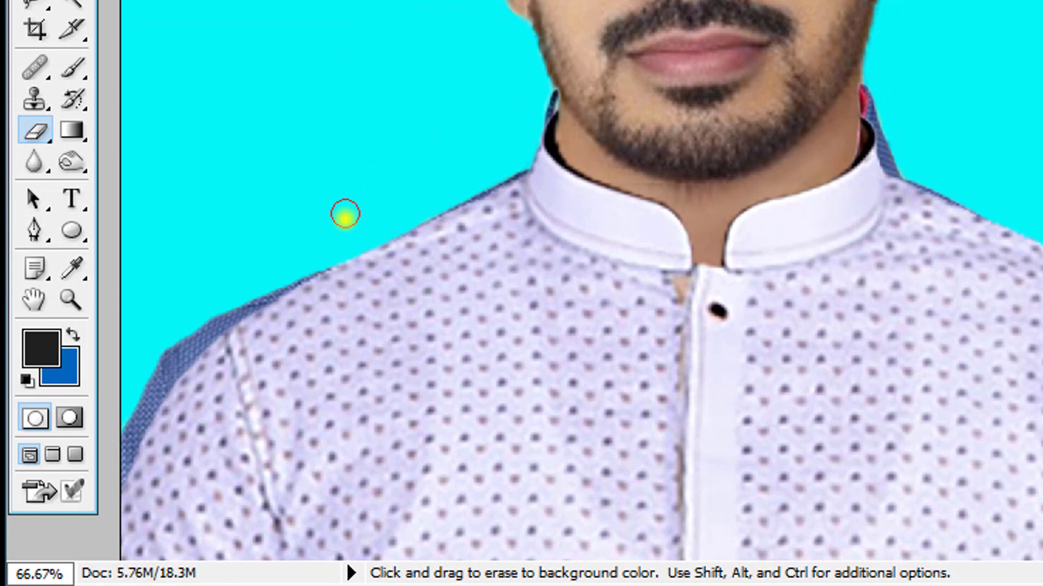
pyautogui.moveTo(337, 239)
pyautogui.mouseDown()
pyautogui.moveTo(239, 295)
pyautogui.moveTo(133, 395)
pyautogui.mouseUp()
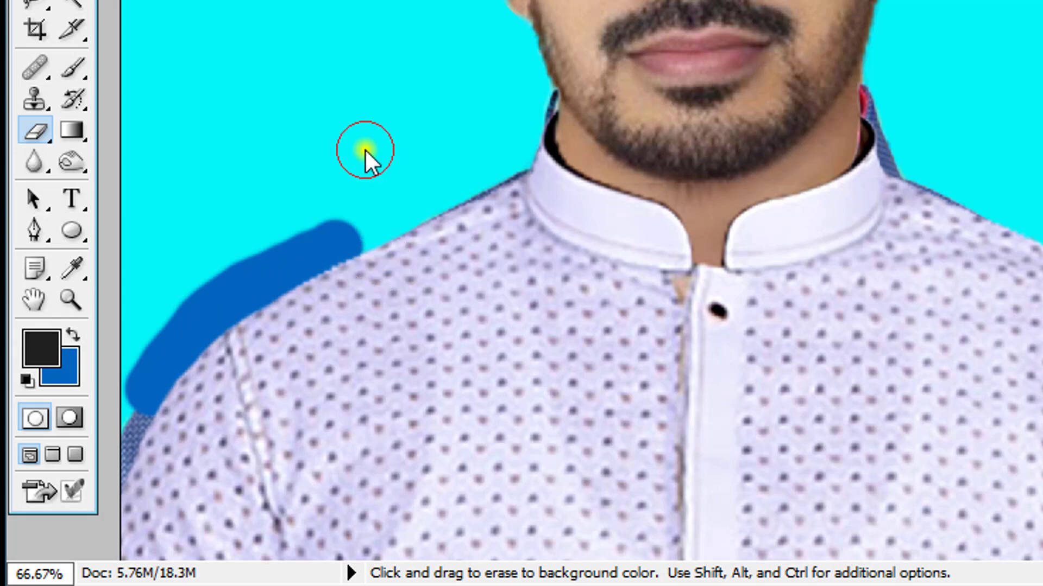
pyautogui.hotkey('ctrl', 'z')
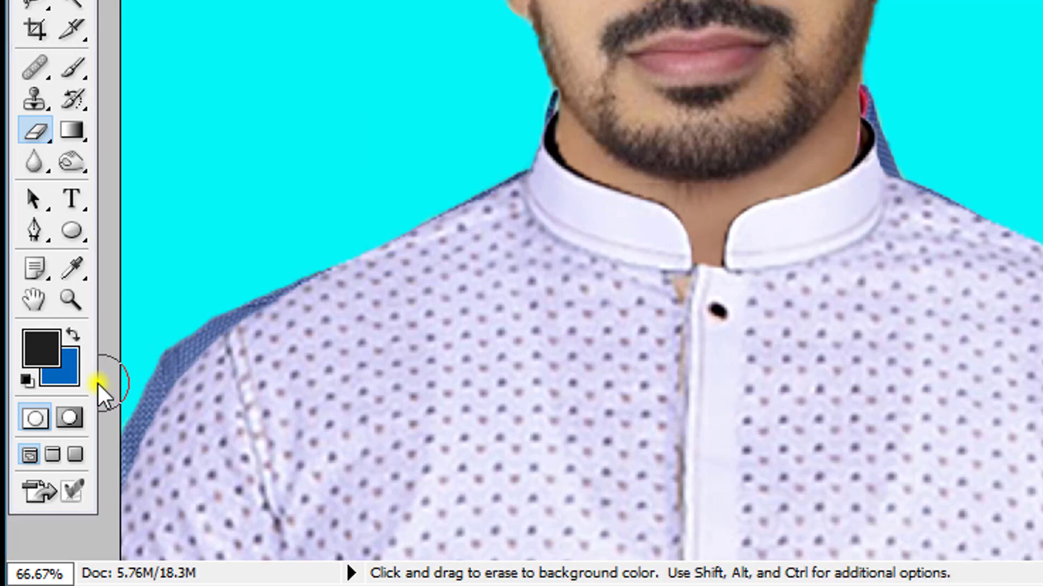
pyautogui.click(70, 373)
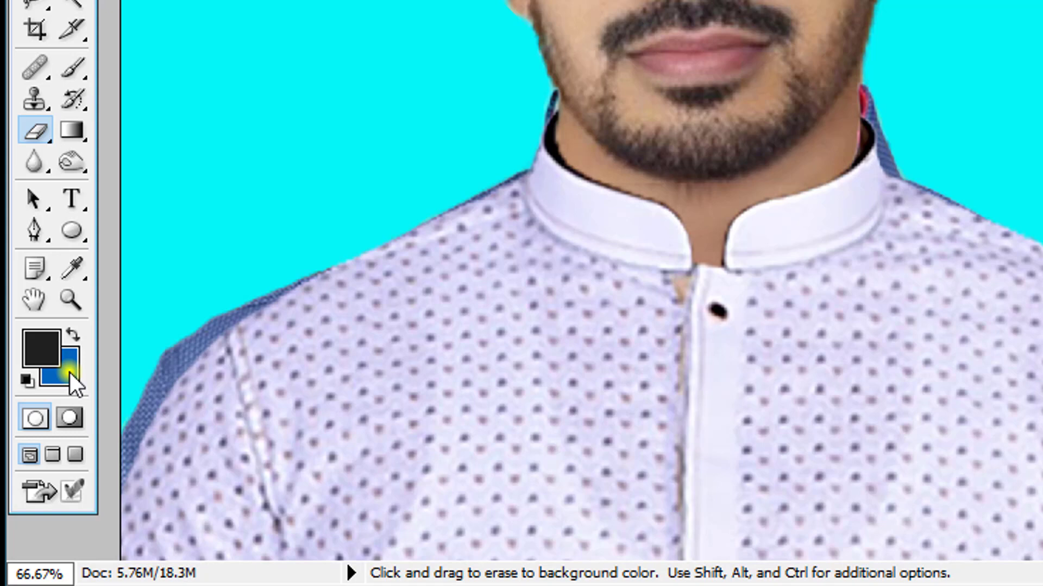
# - Set the background colour to the sampled cyan and erase the dark fringe along the left shoulder
pyautogui.click(69, 372)
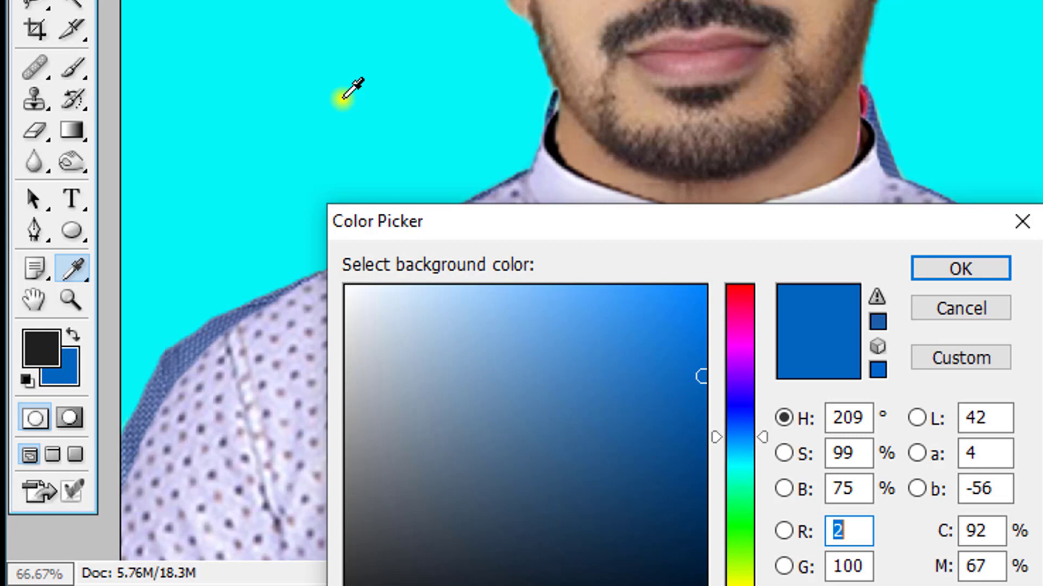
pyautogui.click(344, 98)
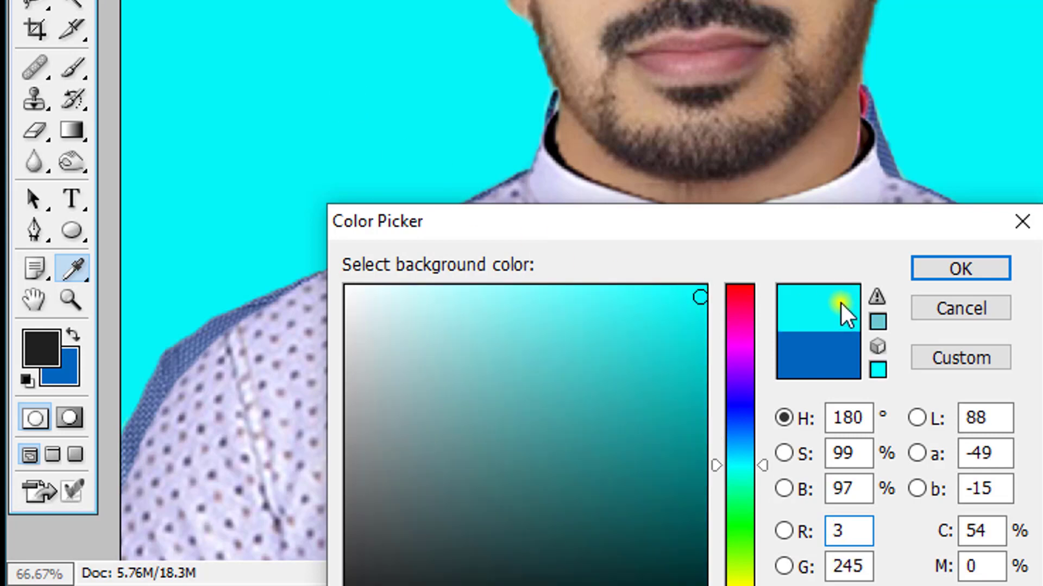
pyautogui.click(957, 271)
pyautogui.press('e')
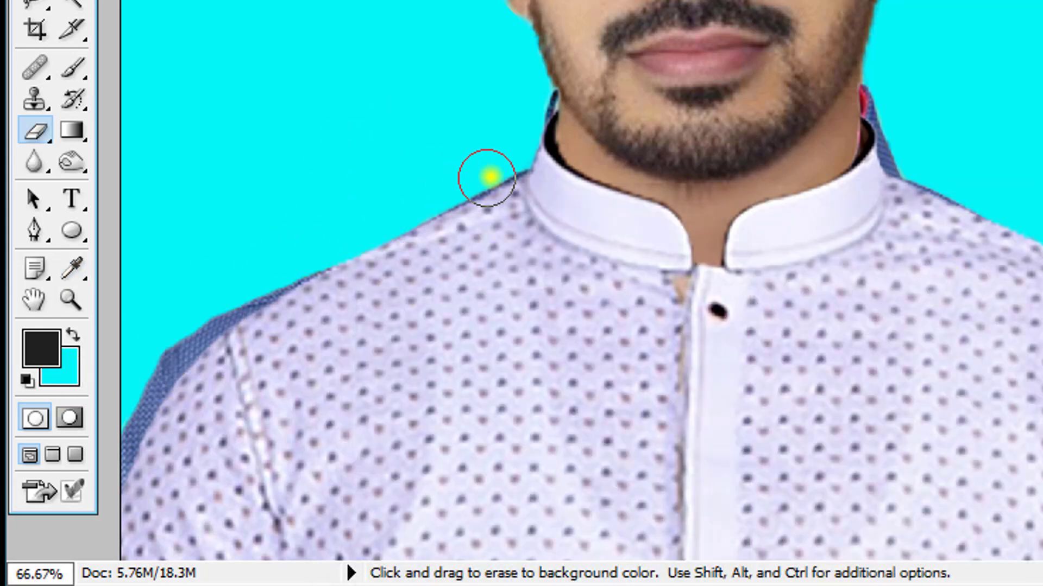
pyautogui.moveTo(487, 176)
pyautogui.mouseDown()
pyautogui.moveTo(270, 284)
pyautogui.moveTo(130, 472)
pyautogui.mouseUp()
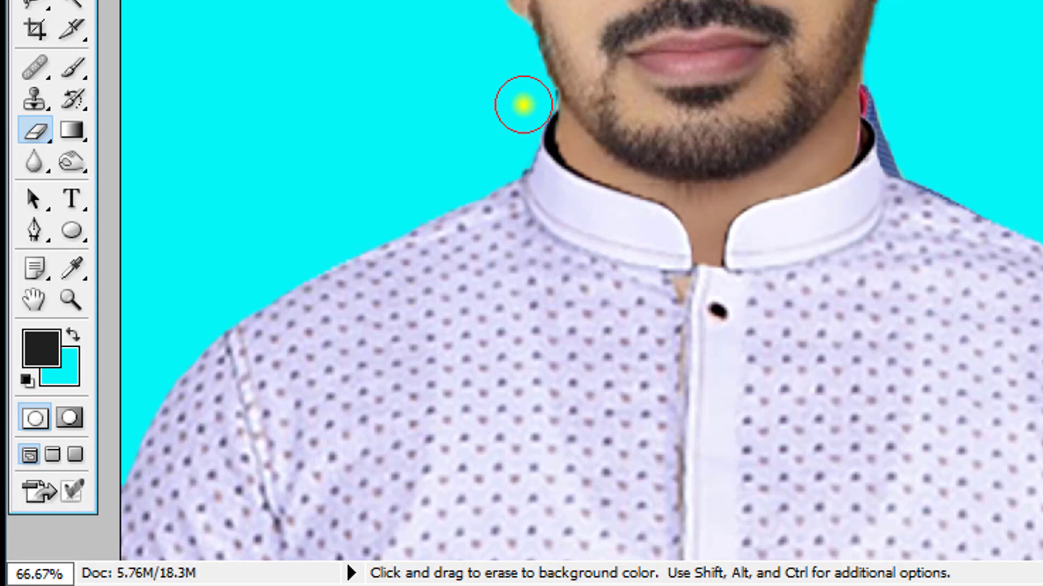
pyautogui.press('[')
pyautogui.press('[')
pyautogui.press('[')
pyautogui.press('[')
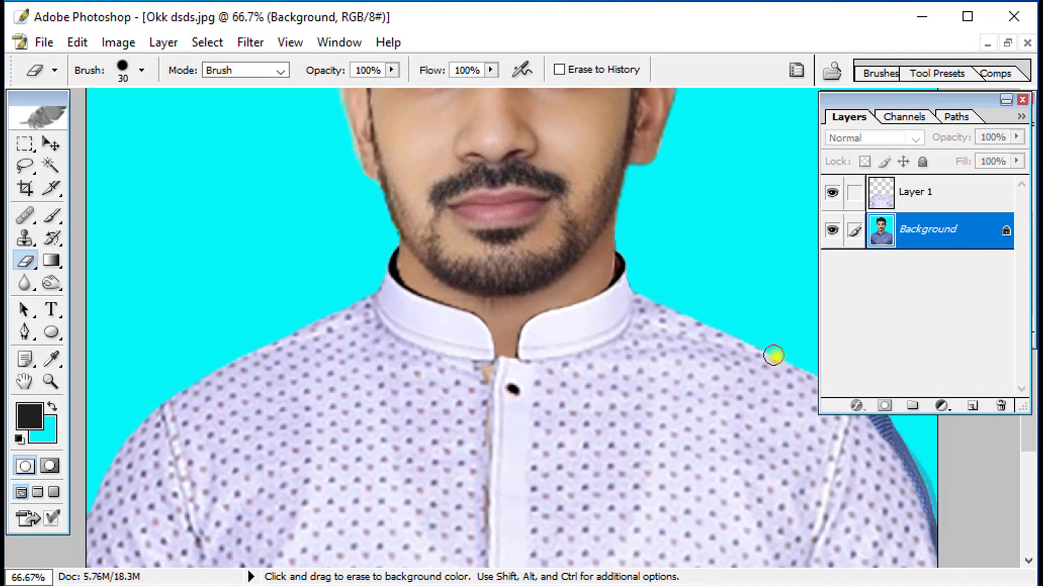
# - Erase the remaining blue edges around both sleeves to cyan with a size-90 eraser
pyautogui.press(']')
pyautogui.press(']')
pyautogui.press(']')
pyautogui.hotkey('ctrl', '-')
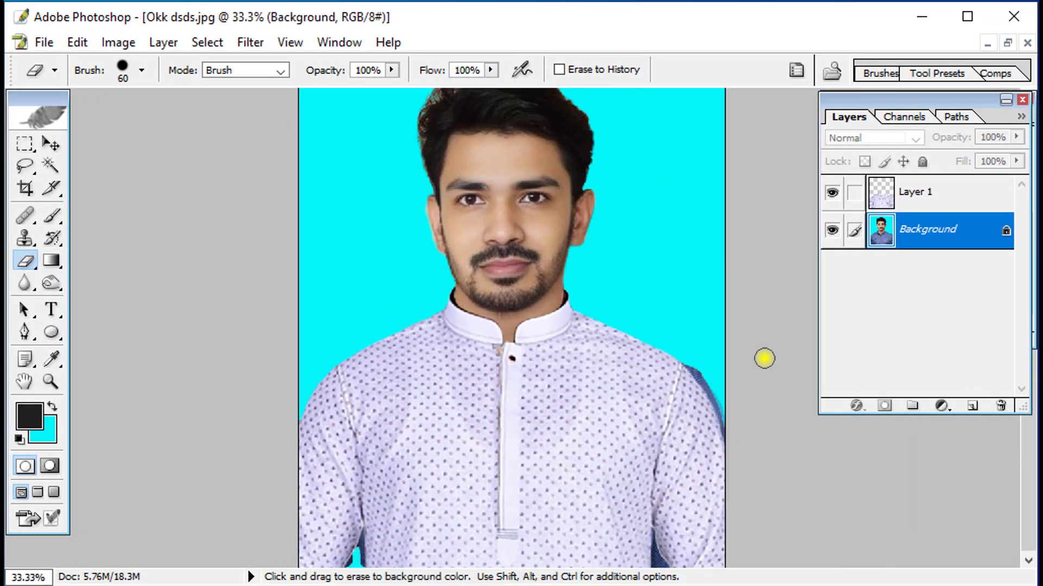
pyautogui.press(']')
pyautogui.moveTo(675, 349); pyautogui.dragTo(733, 493)
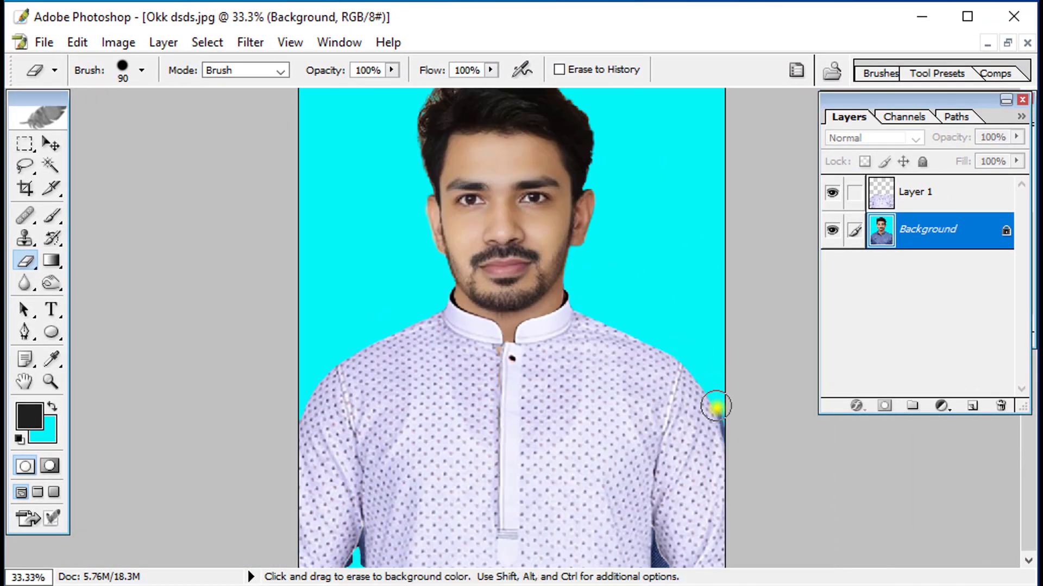
pyautogui.moveTo(666, 541); pyautogui.dragTo(664, 564)
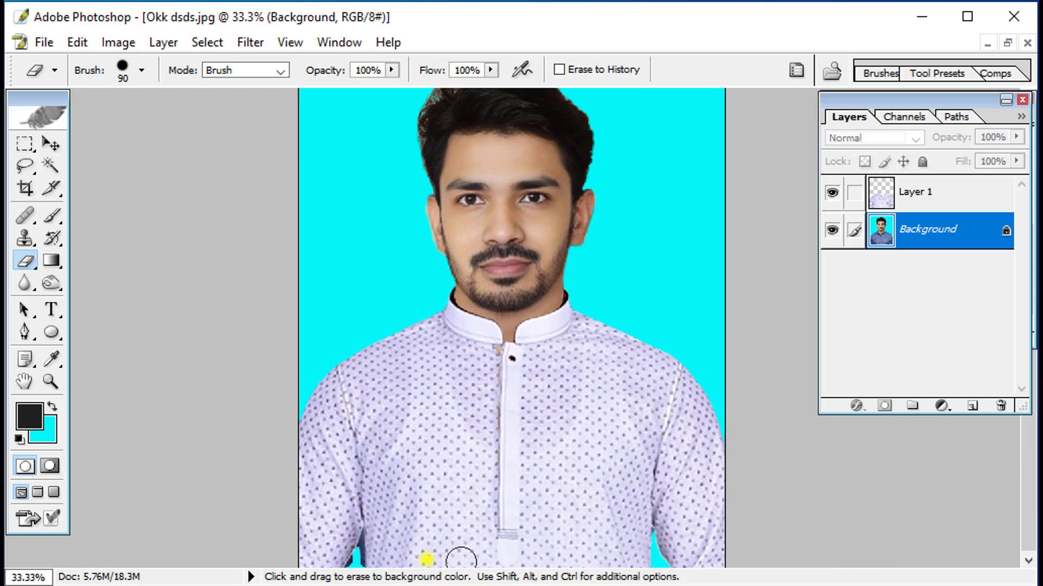
pyautogui.moveTo(358, 537); pyautogui.dragTo(352, 558)
pyautogui.hotkey('ctrl', '-')
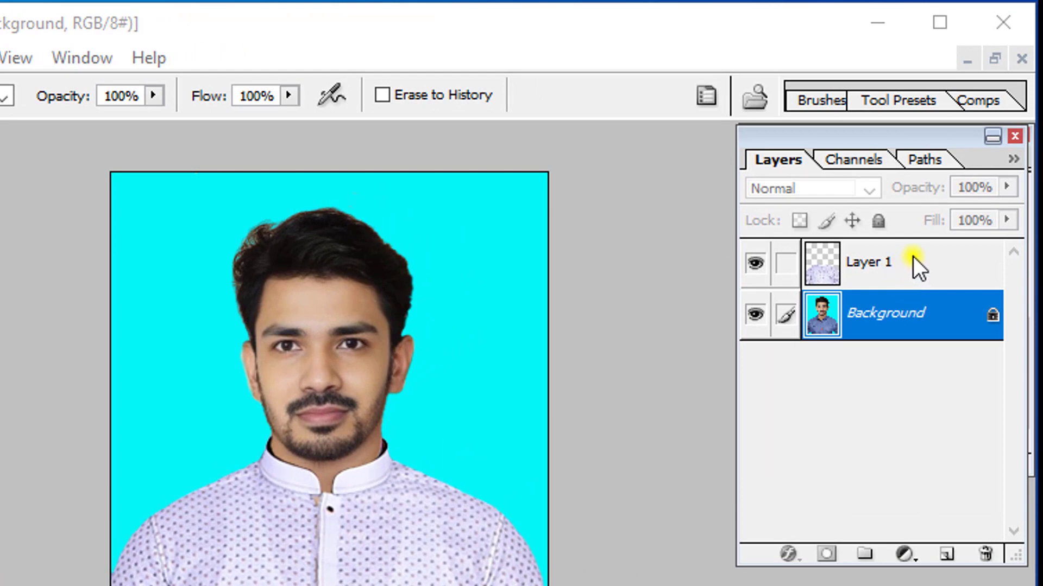
# - Merge Layer 1 down into the Background layer and bring up IMG_202822_.jpg
pyautogui.click(913, 261)
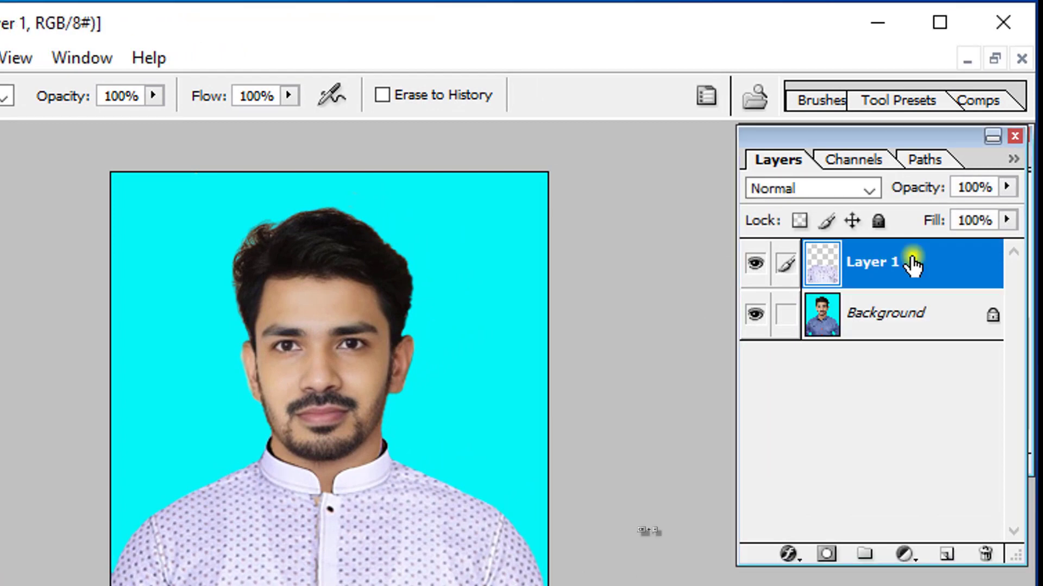
pyautogui.hotkey('ctrl', 'e')
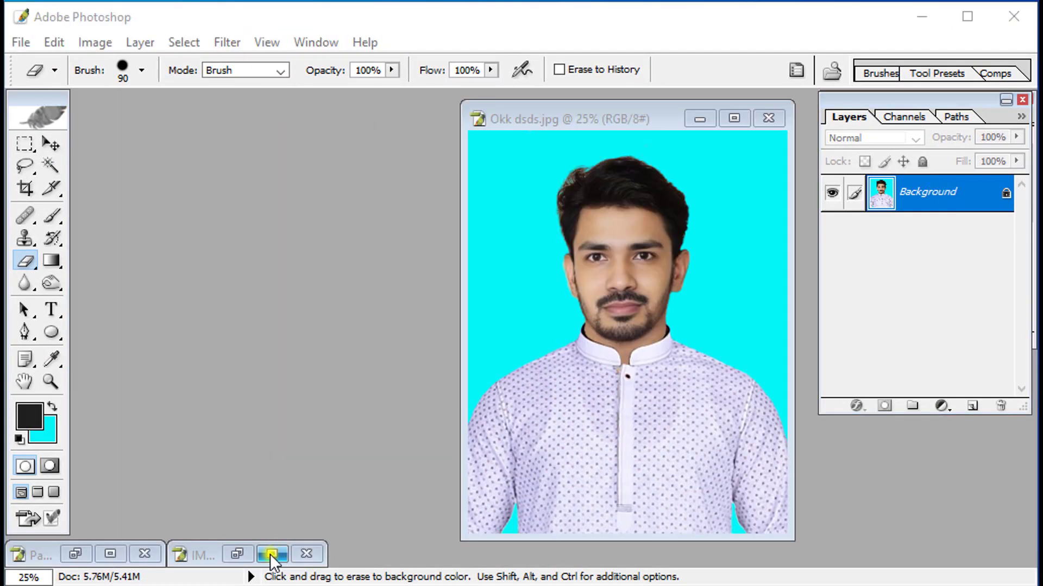
pyautogui.click(272, 554)
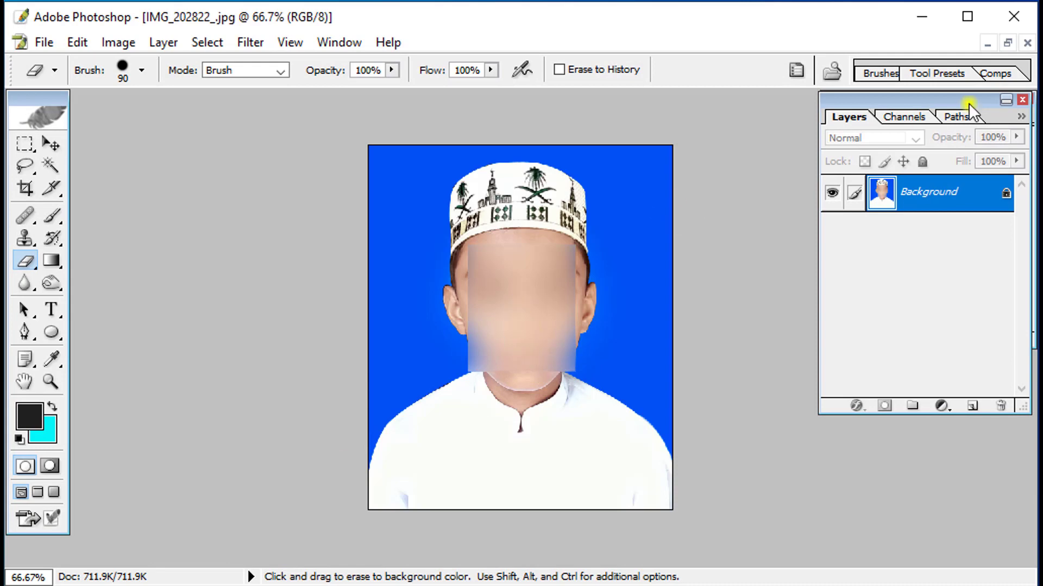
# - Tile the open photos and maximize IMG_202822_.jpg to fill the workspace for path tracing
pyautogui.click(1007, 42)
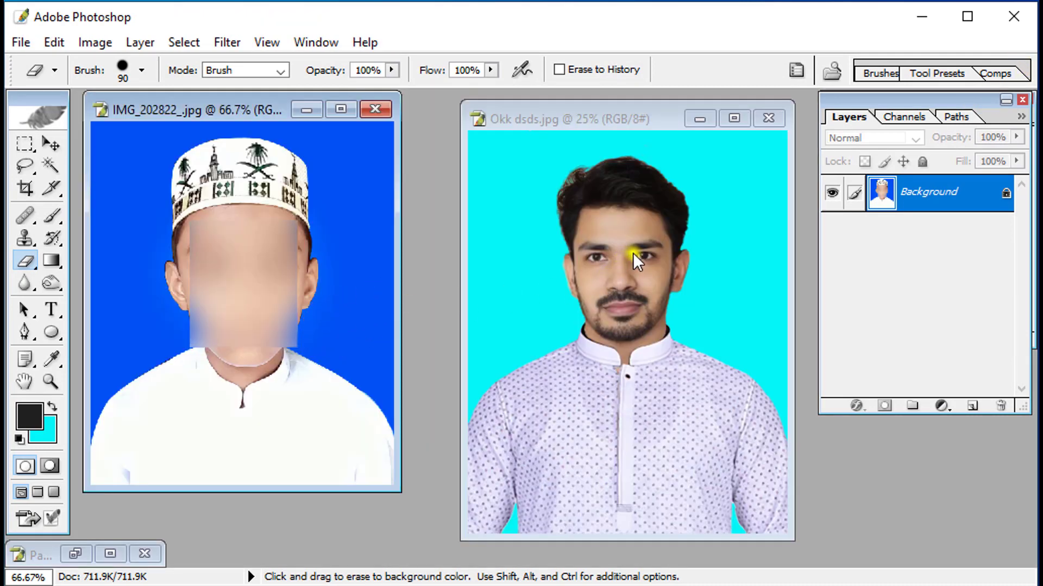
pyautogui.click(332, 111)
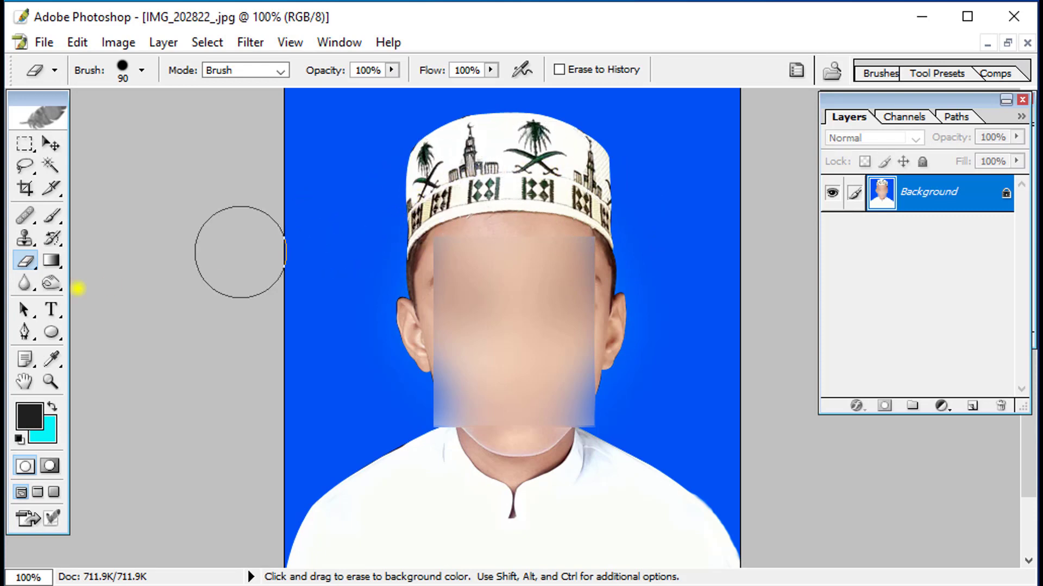
pyautogui.click(26, 332)
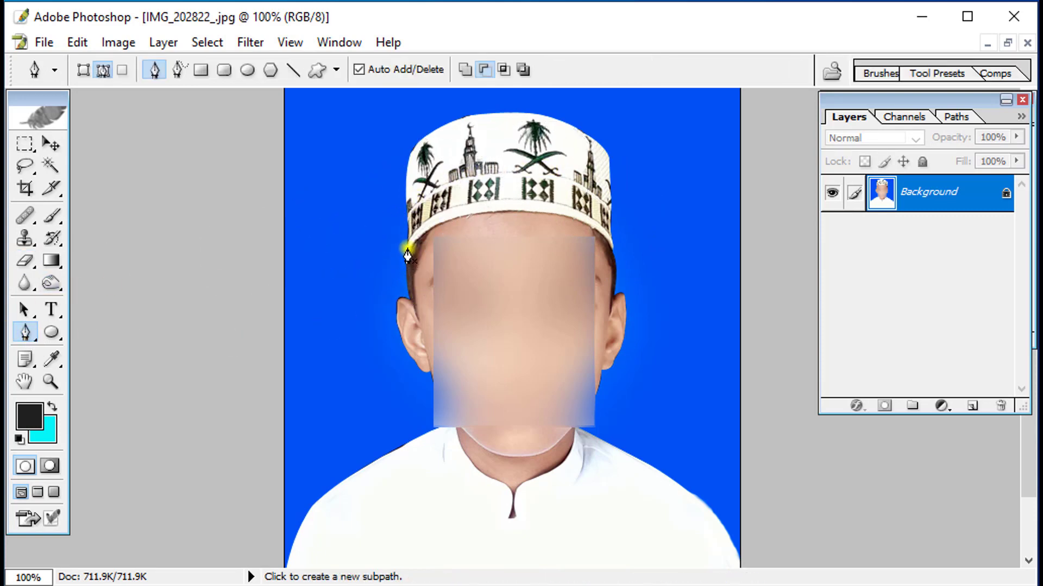
# - At 200% zoom, trace the cap's lower rim from left edge to right side with curved and corner anchors
pyautogui.click(449, 228)
pyautogui.hotkey('ctrl', '+')
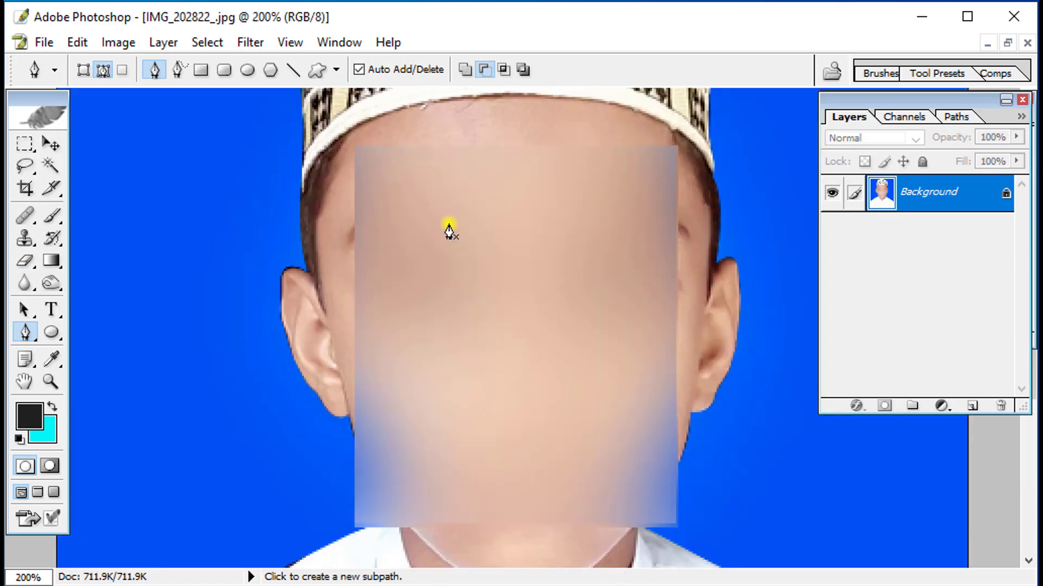
pyautogui.scroll(1, 431, 296)
pyautogui.scroll(3, 329, 442)
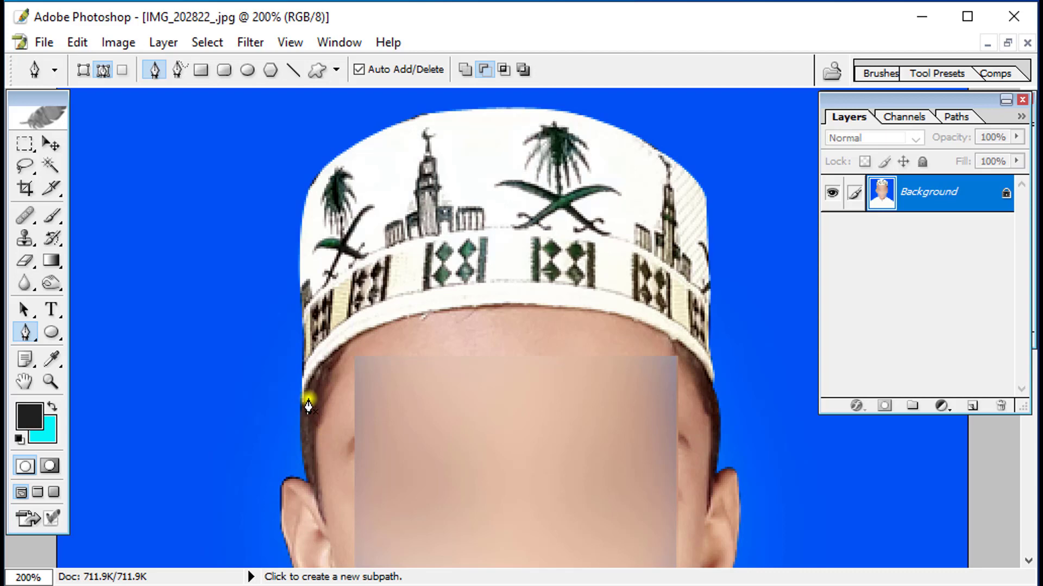
pyautogui.click(304, 384)
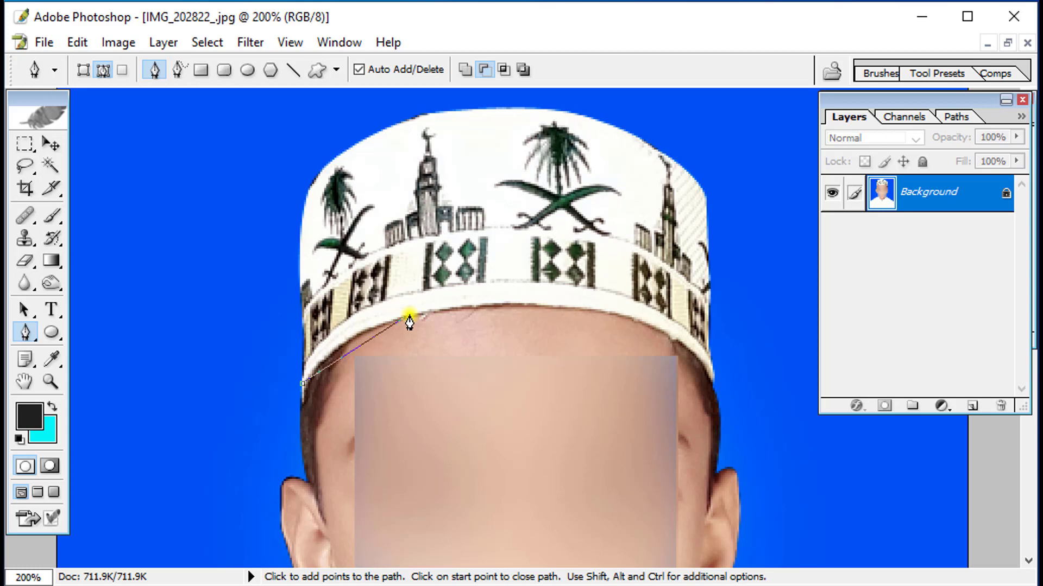
pyautogui.moveTo(409, 317); pyautogui.dragTo(488, 298)
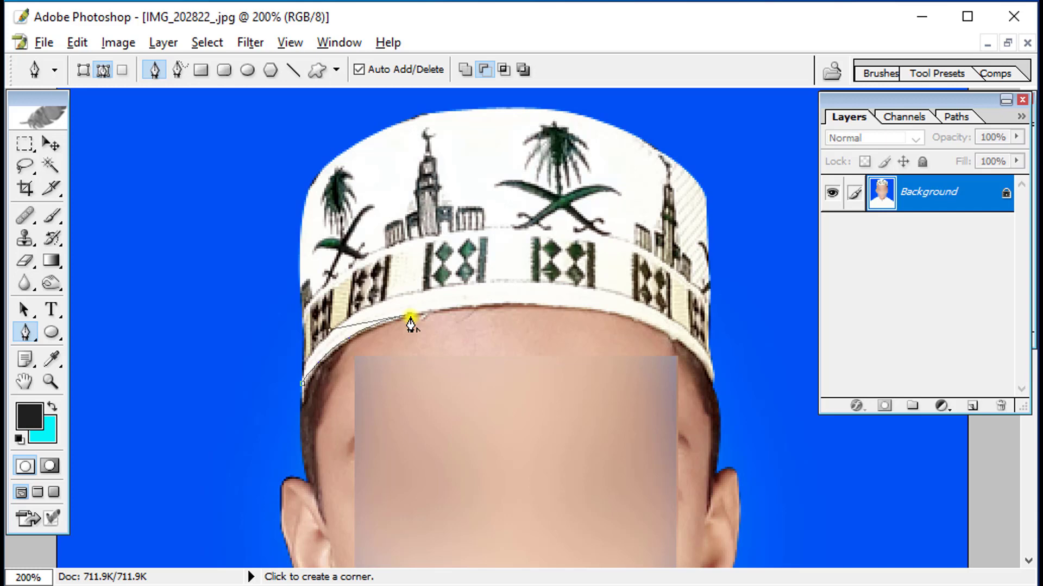
pyautogui.click(410, 317)
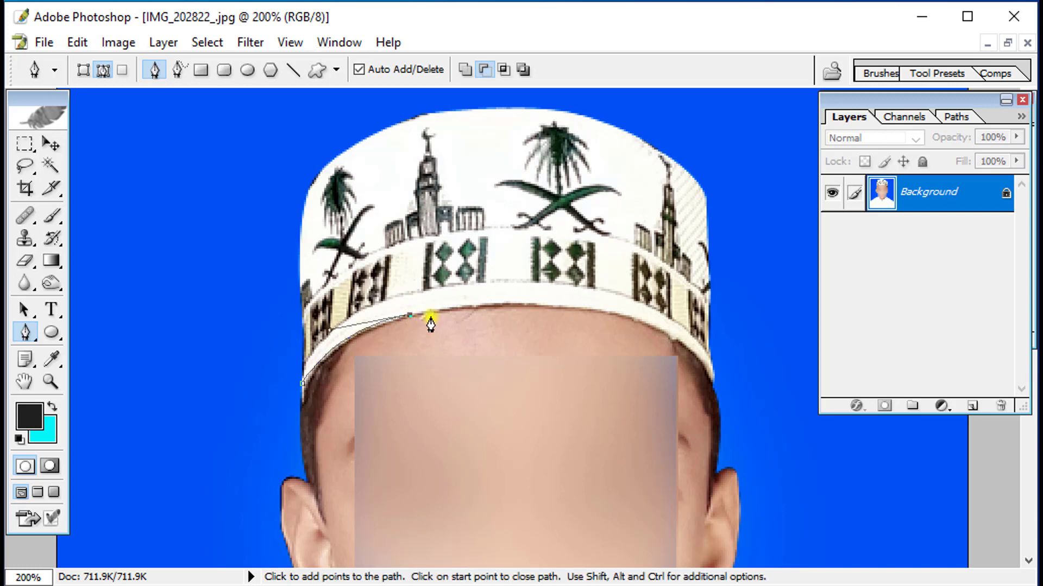
pyautogui.click(581, 309)
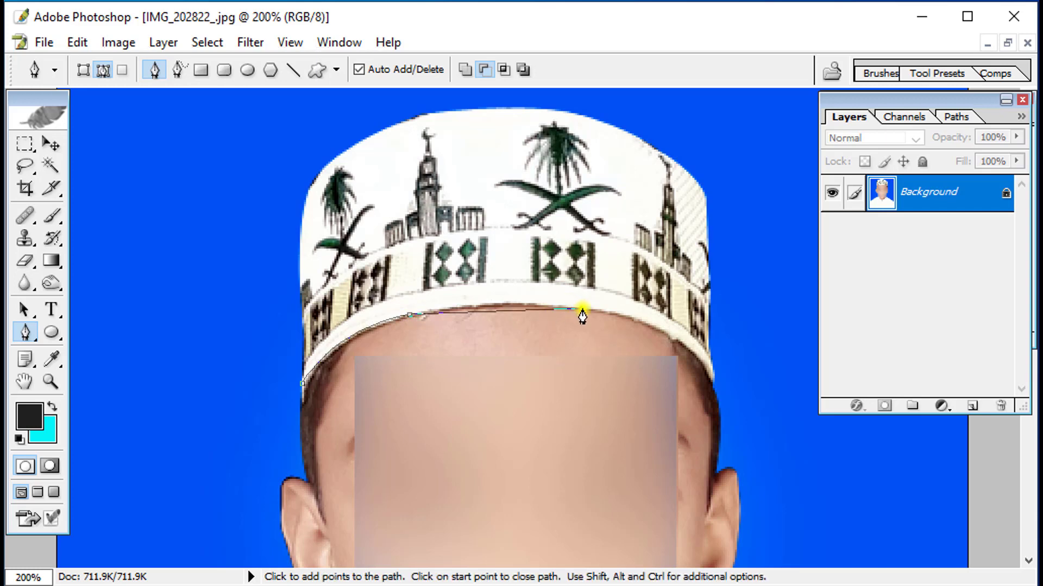
pyautogui.moveTo(599, 310); pyautogui.dragTo(624, 321)
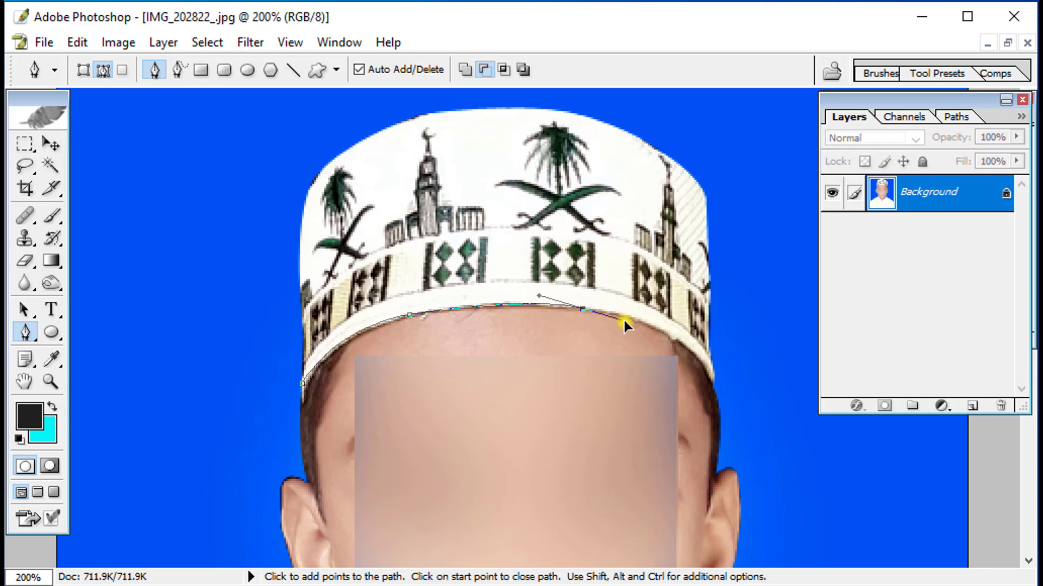
pyautogui.click(582, 309)
pyautogui.moveTo(704, 363); pyautogui.dragTo(735, 412)
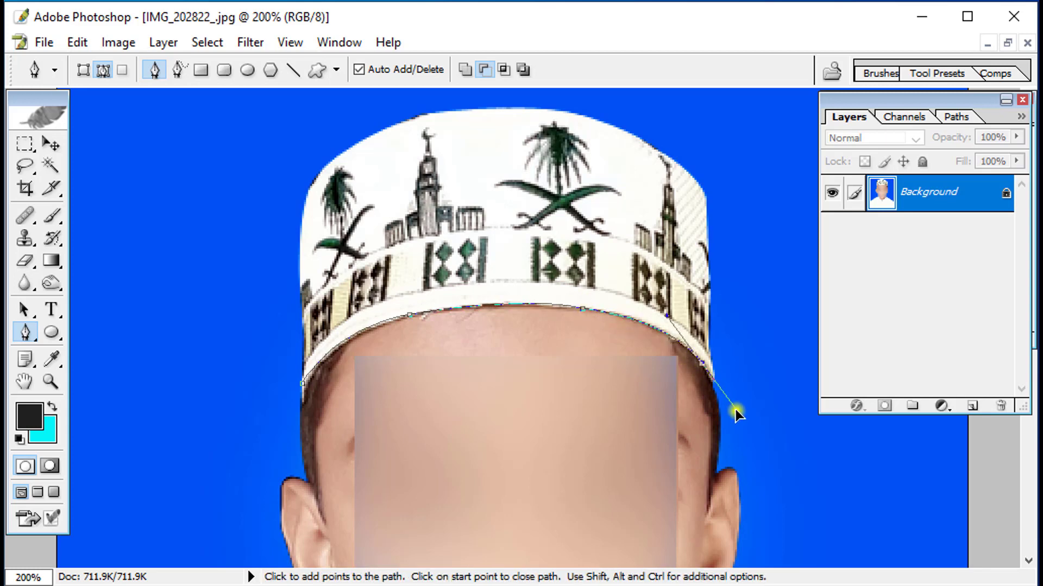
pyautogui.click(703, 363)
# - Continue the path up the right edge, across the top, down the left edge, and close it
pyautogui.click(709, 338)
pyautogui.click(705, 258)
pyautogui.click(700, 191)
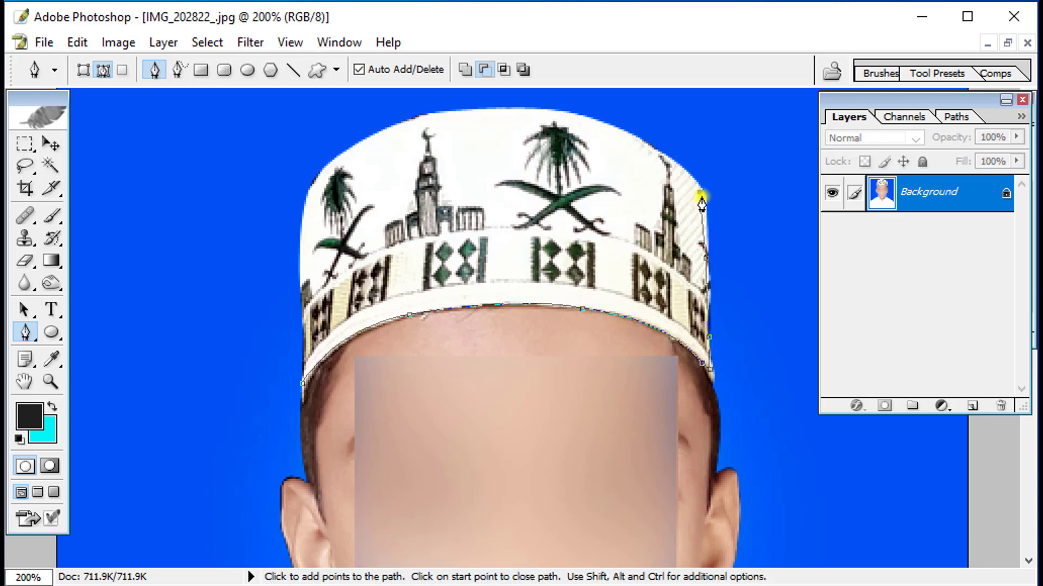
pyautogui.click(594, 118)
pyautogui.moveTo(581, 121); pyautogui.dragTo(517, 98)
pyautogui.keyDown('alt'); pyautogui.click(585, 118); pyautogui.keyUp('alt')
pyautogui.moveTo(376, 133)
pyautogui.mouseDown()
pyautogui.moveTo(291, 174)
pyautogui.moveTo(300, 230)
pyautogui.mouseUp()
pyautogui.keyDown('alt'); pyautogui.click(376, 133); pyautogui.keyUp('alt')
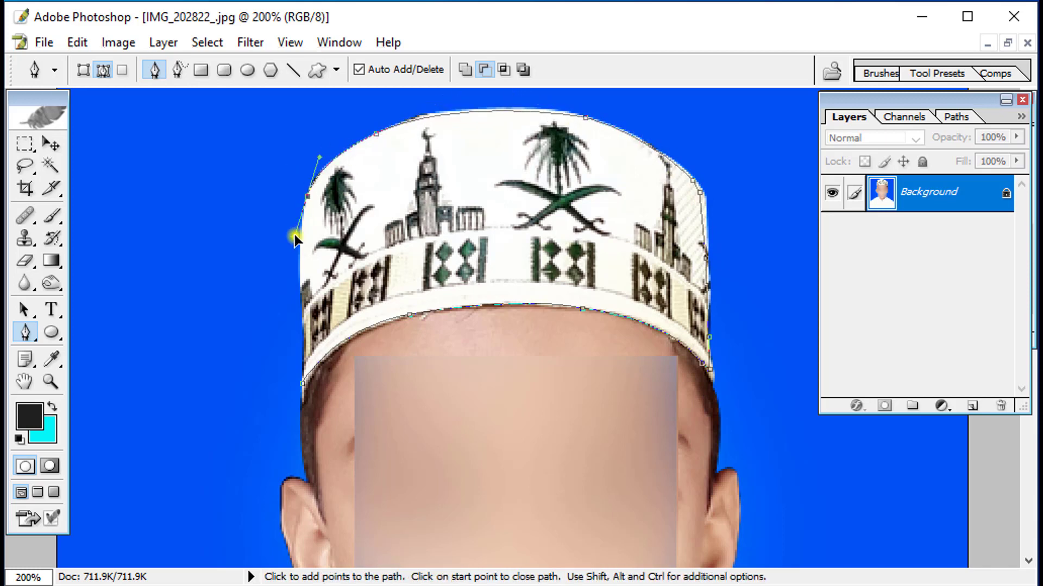
pyautogui.keyDown('alt'); pyautogui.click(307, 196); pyautogui.keyUp('alt')
pyautogui.moveTo(299, 302); pyautogui.dragTo(303, 377)
pyautogui.keyDown('alt'); pyautogui.click(299, 297); pyautogui.keyUp('alt')
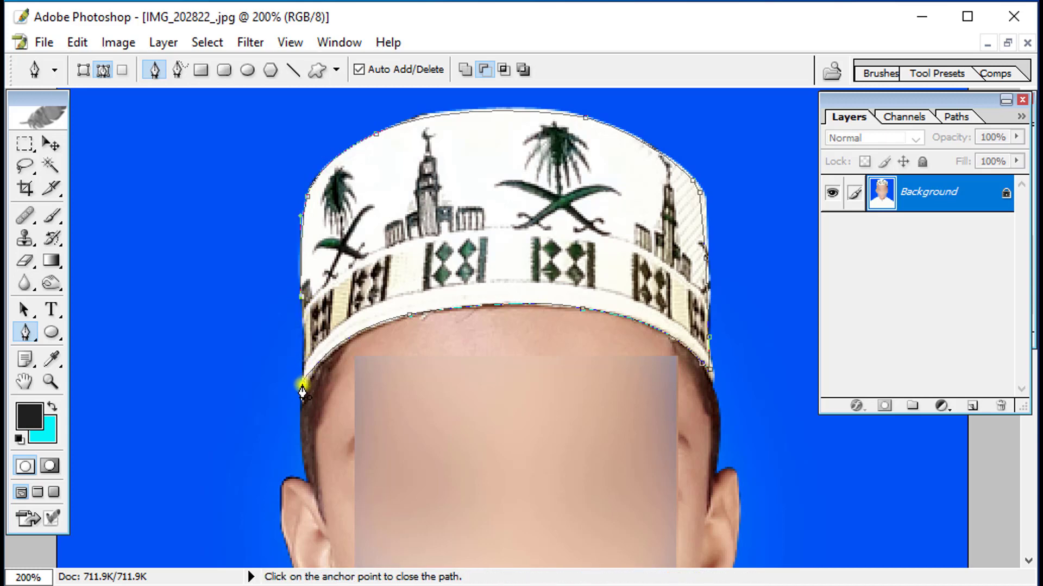
pyautogui.click(302, 386)
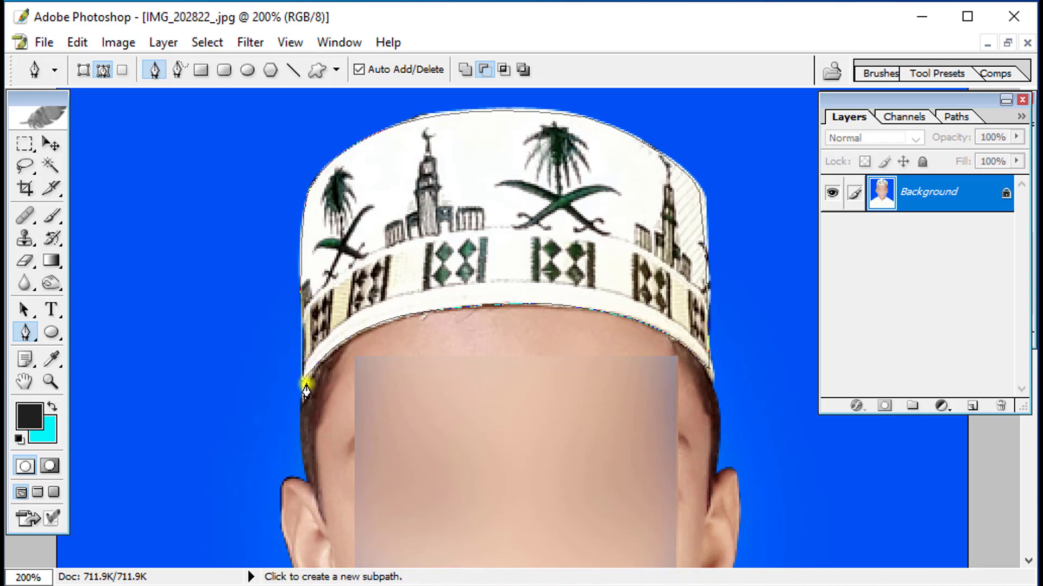
# - Turn the cap path into a 0.5 px feathered selection and copy it to Layer 1
pyautogui.rightClick(479, 209)
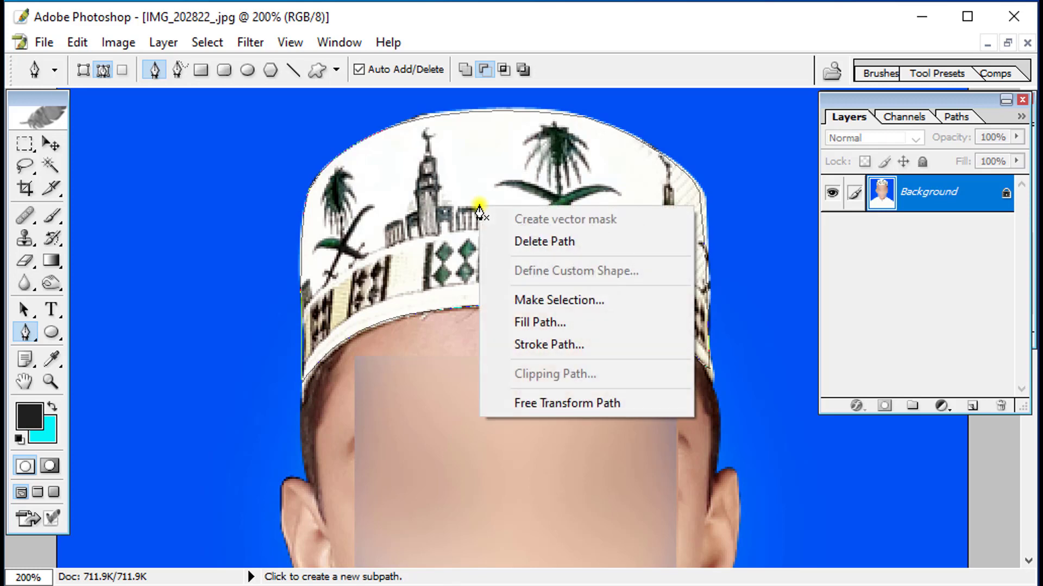
pyautogui.click(555, 300)
pyautogui.write('0.5')
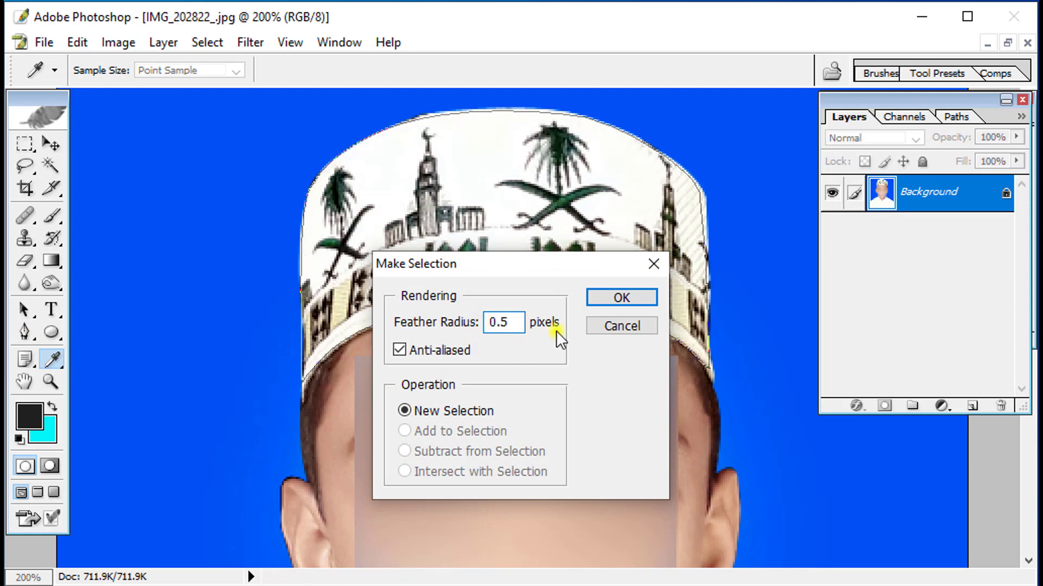
pyautogui.click(622, 299)
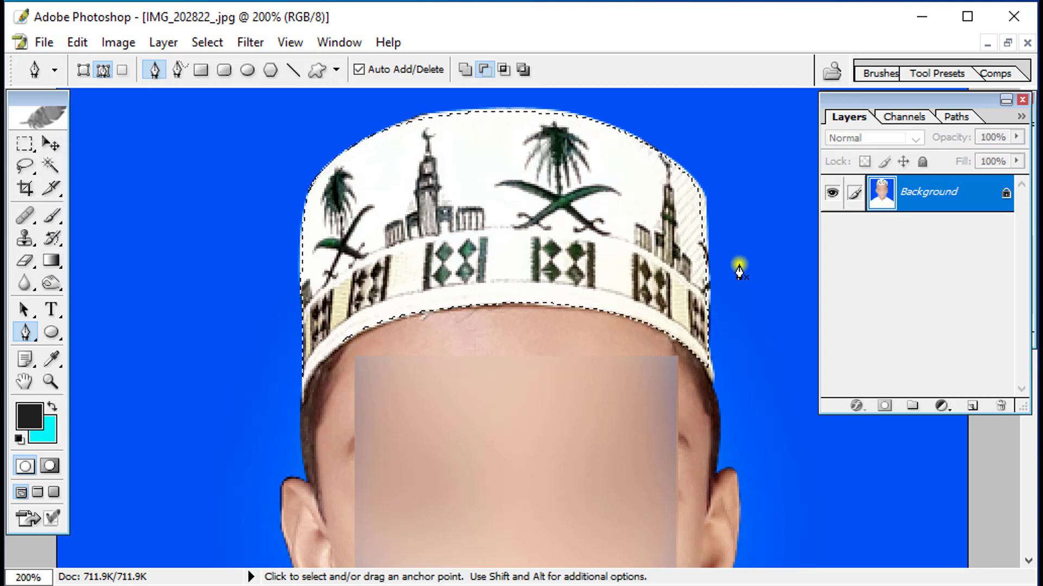
pyautogui.hotkey('ctrl', 'j')
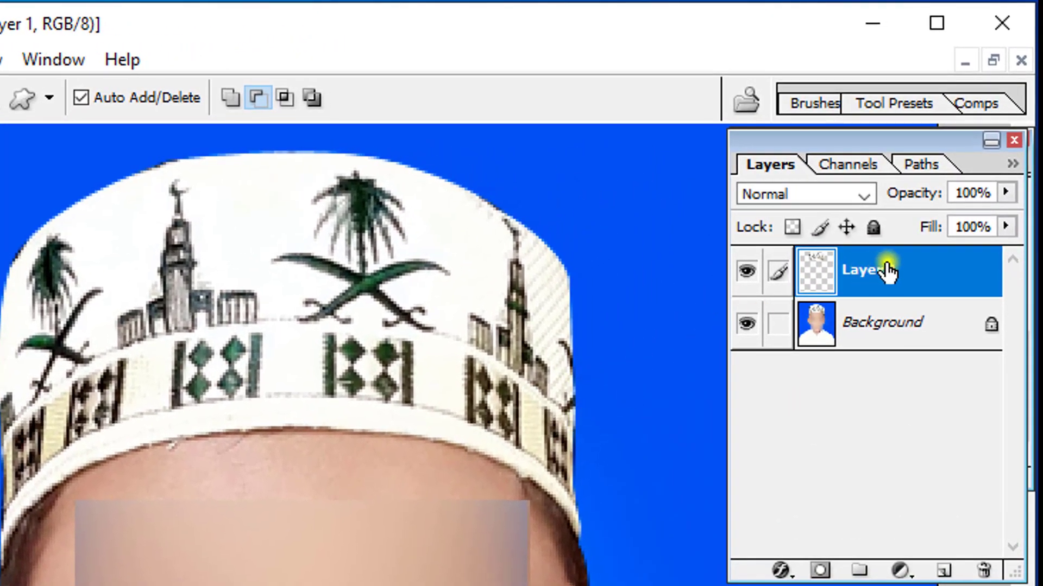
# - Hide and delete the Background layer so only the cut-out cap on Layer 1 remains
pyautogui.click(749, 324)
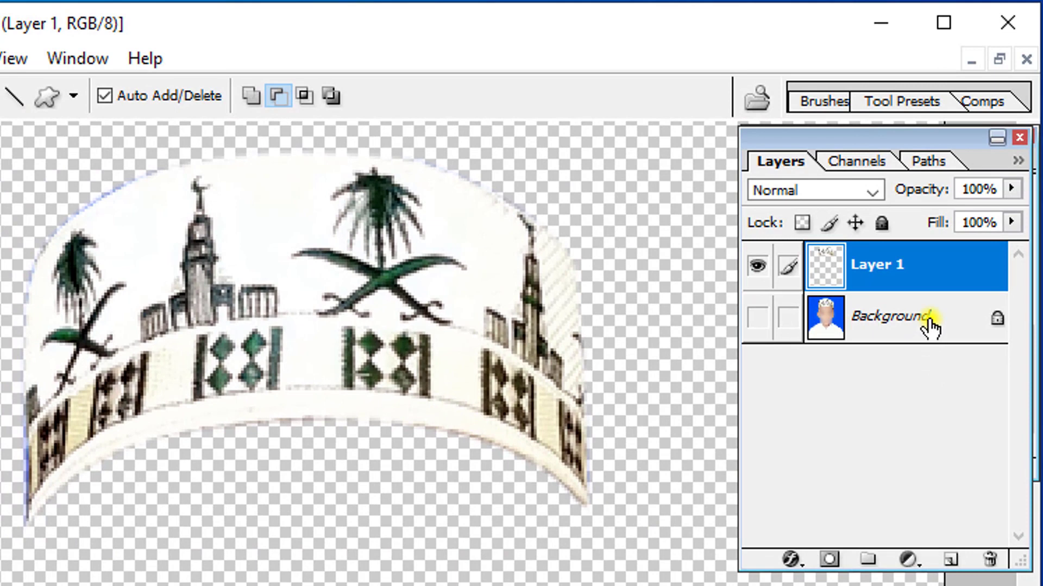
pyautogui.moveTo(931, 325); pyautogui.dragTo(987, 555)
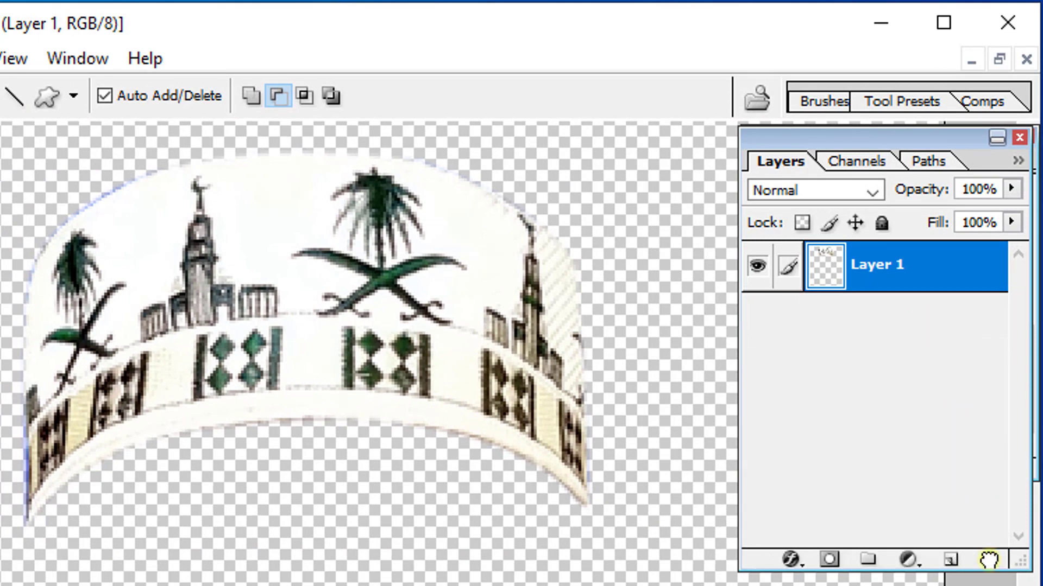
pyautogui.press('v')
pyautogui.moveTo(343, 273); pyautogui.dragTo(346, 297)
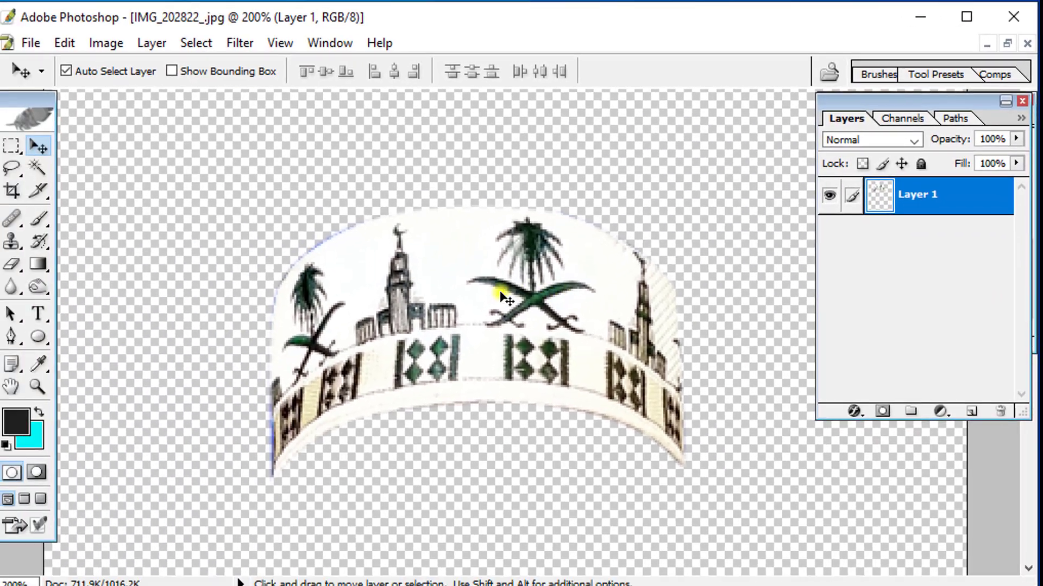
# - Zoom out and reposition the cap within the canvas
pyautogui.moveTo(496, 291); pyautogui.dragTo(524, 318)
pyautogui.hotkey('ctrl', '-')
pyautogui.hotkey('ctrl', '-')
pyautogui.moveTo(489, 235)
pyautogui.mouseDown()
pyautogui.moveTo(496, 247)
pyautogui.moveTo(426, 256)
pyautogui.mouseUp()
# - Save a PNG copy named IMG_202822_.png in the Dress Change Panjabi folder
pyautogui.click(43, 42)
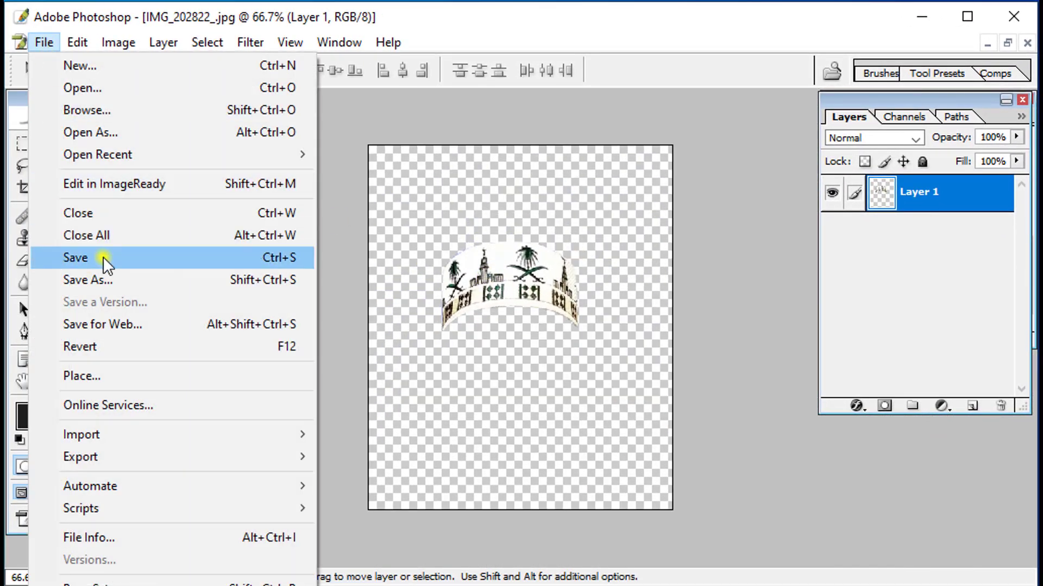
pyautogui.click(104, 280)
pyautogui.click(570, 402)
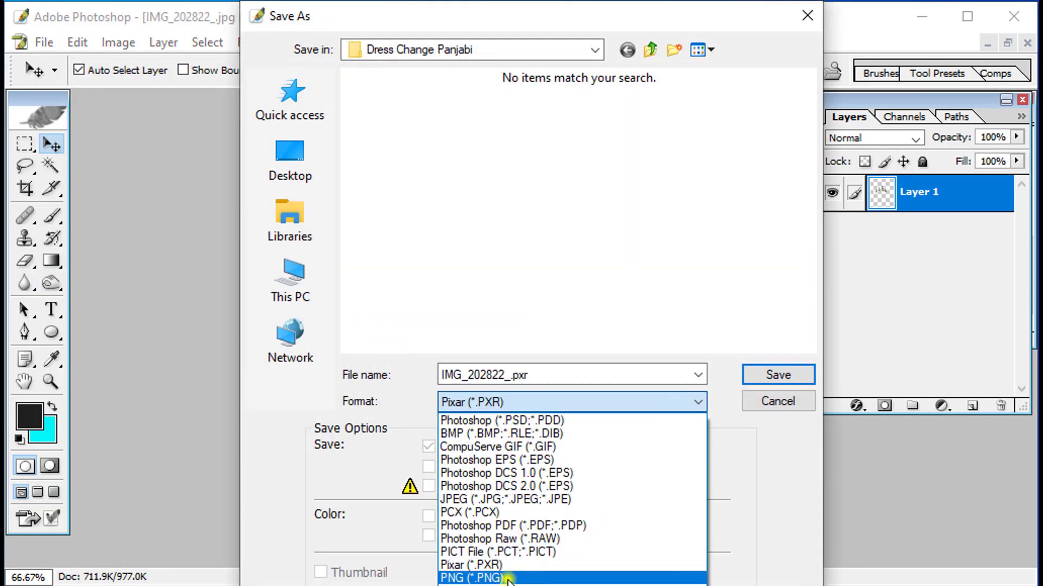
pyautogui.click(777, 375)
pyautogui.click(590, 289)
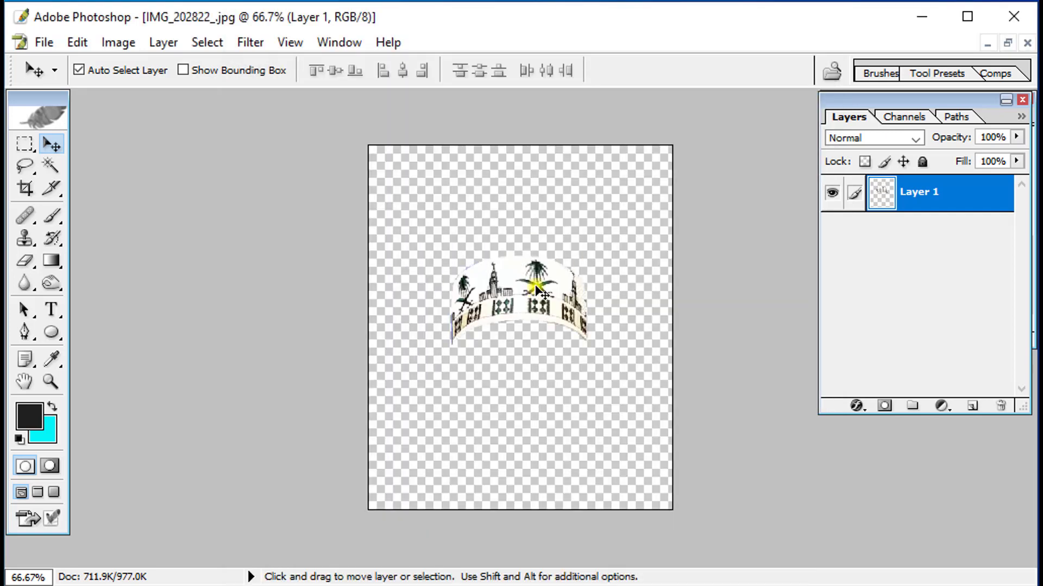
# - Tile both documents and drag the cap layer from IMG_202822 into Okk dsds.jpg
pyautogui.moveTo(536, 290); pyautogui.dragTo(519, 264)
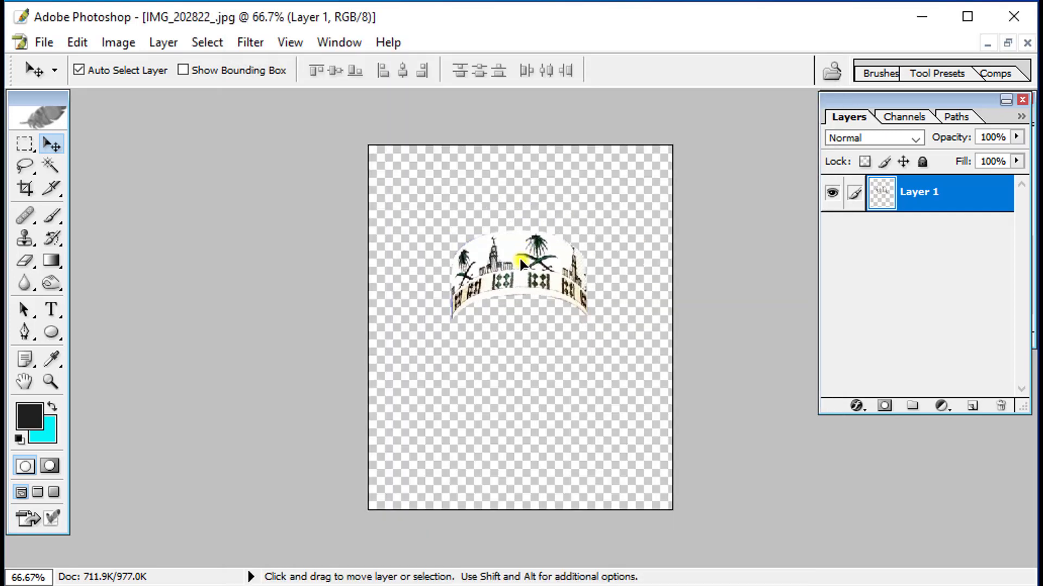
pyautogui.click(1006, 43)
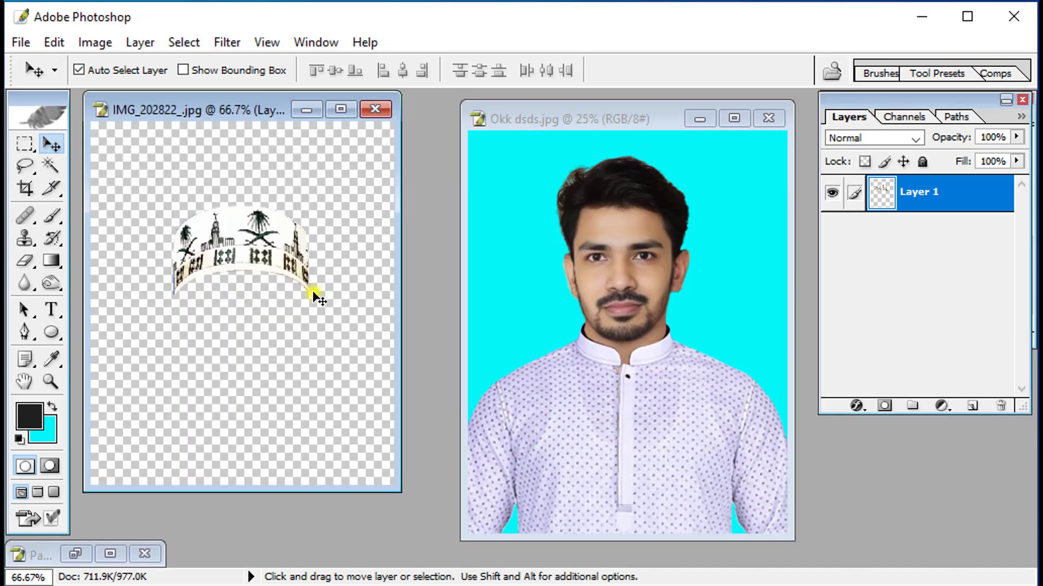
pyautogui.moveTo(232, 239)
pyautogui.mouseDown()
pyautogui.moveTo(573, 229)
pyautogui.moveTo(617, 199)
pyautogui.mouseUp()
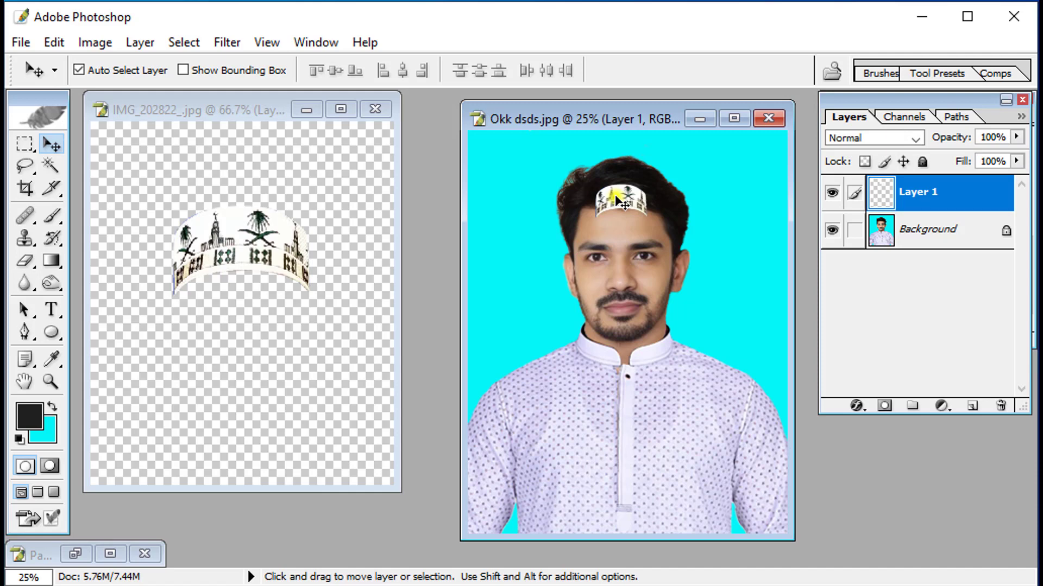
# - Resize the cap to fit and place it on the man's head, then enlarge the view
pyautogui.hotkey('ctrl', 't')
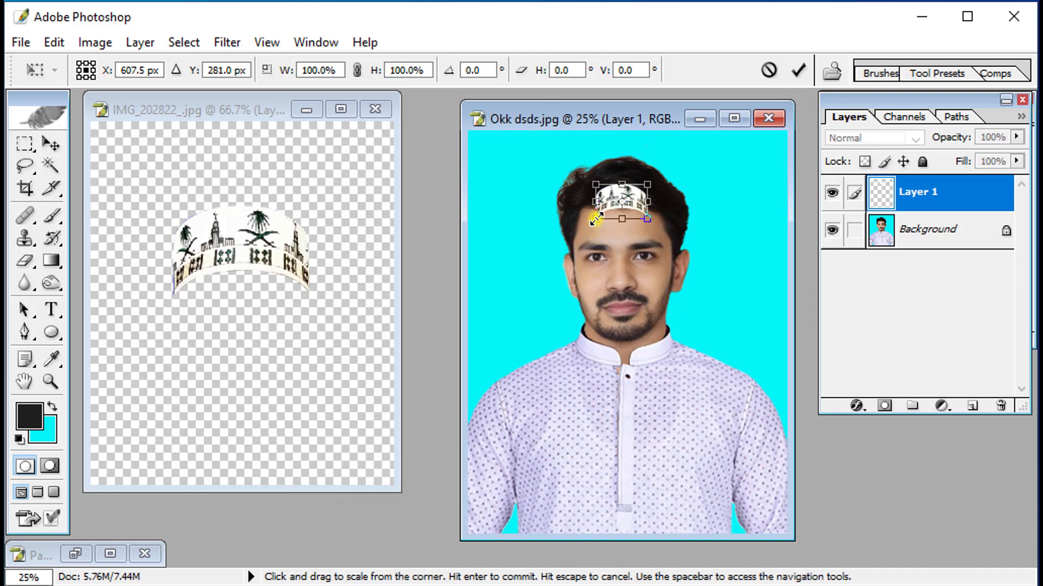
pyautogui.moveTo(596, 219); pyautogui.dragTo(494, 324)
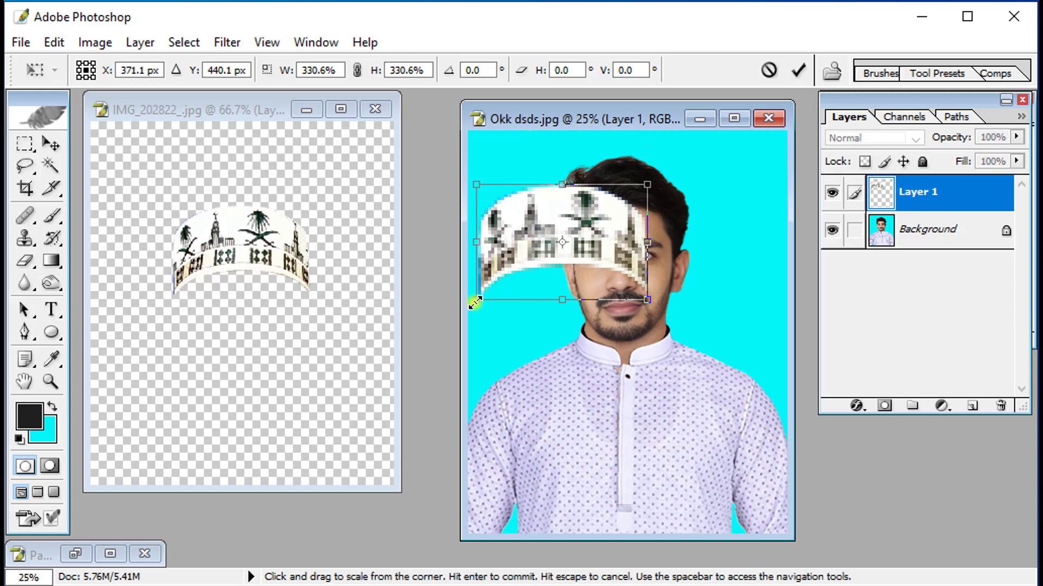
pyautogui.moveTo(476, 300); pyautogui.dragTo(526, 270)
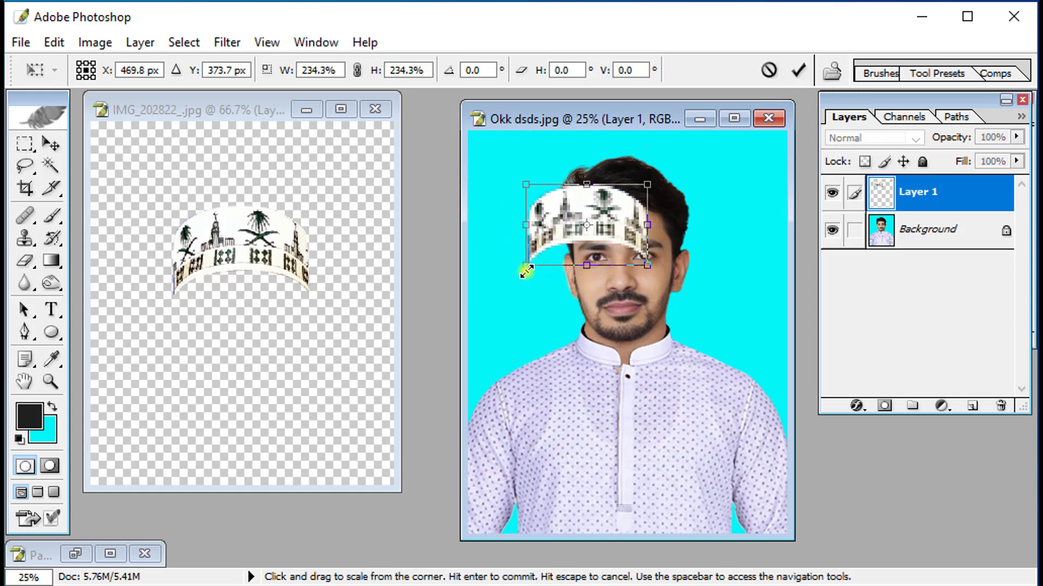
pyautogui.press('Return')
pyautogui.moveTo(588, 222)
pyautogui.mouseDown()
pyautogui.moveTo(624, 202)
pyautogui.moveTo(623, 187)
pyautogui.mouseUp()
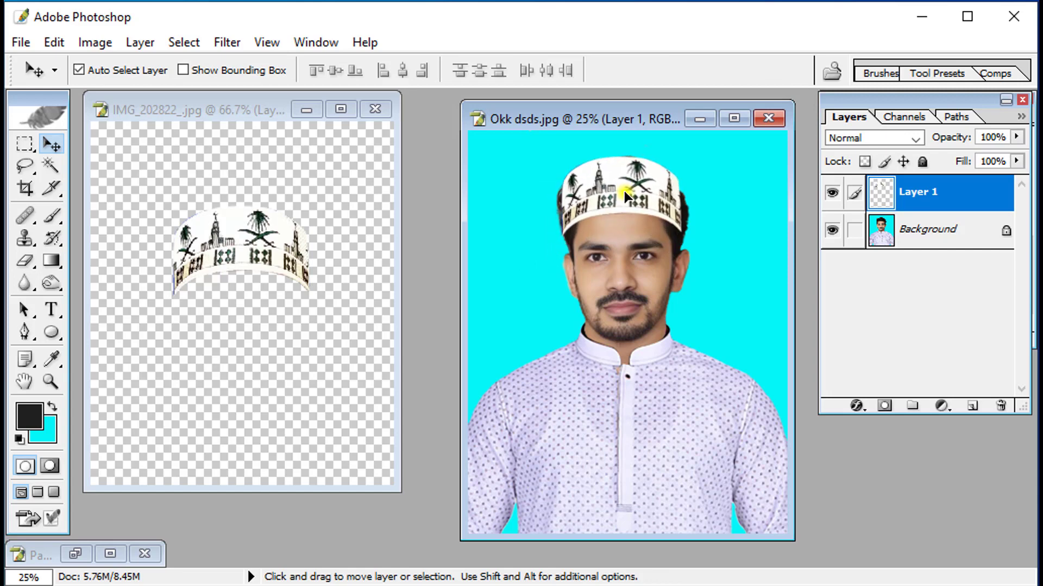
pyautogui.click(734, 118)
# - Scale the cap to about 93% by 94% and nudge it snugly onto the head
pyautogui.scroll(1, 668, 233)
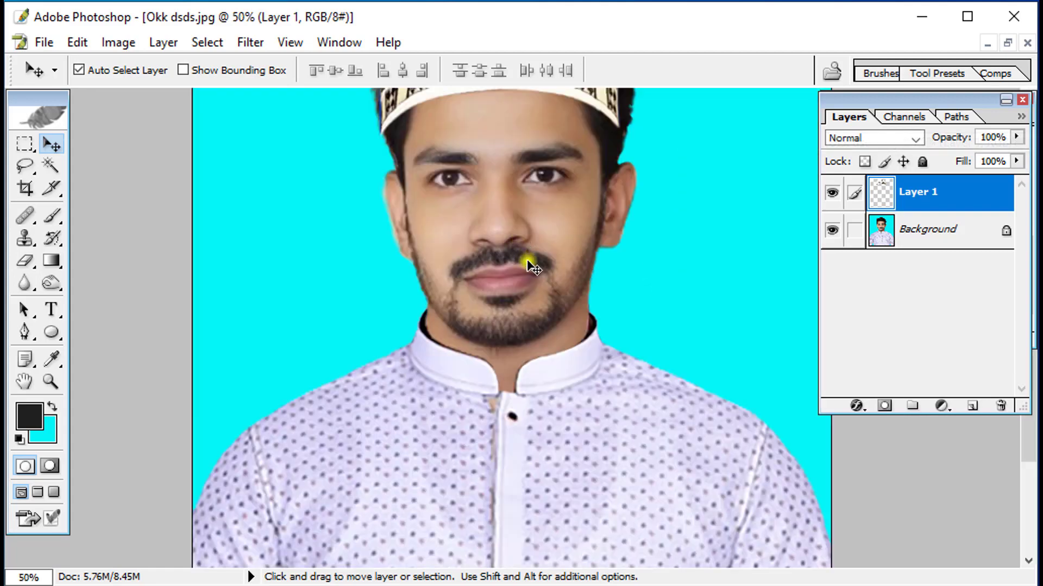
pyautogui.scroll(3, 531, 265)
pyautogui.moveTo(524, 182); pyautogui.dragTo(528, 168)
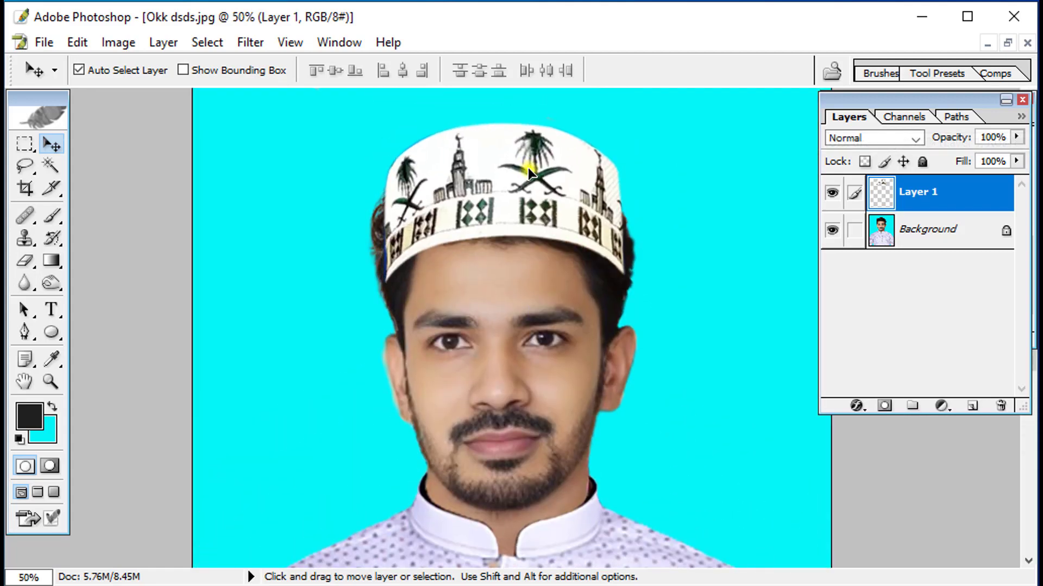
pyautogui.hotkey('ctrl', 't')
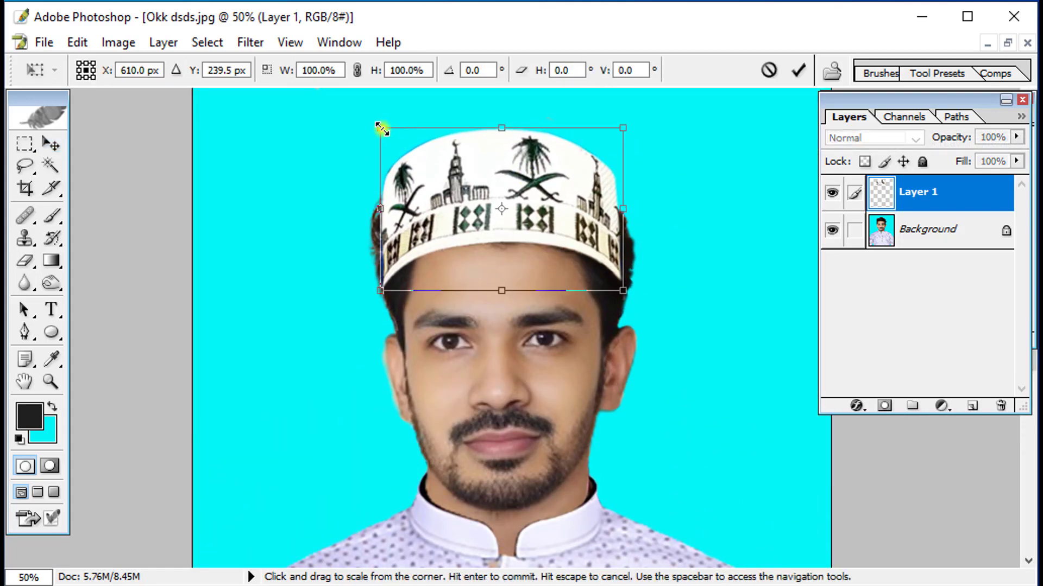
pyautogui.moveTo(381, 129); pyautogui.dragTo(390, 132)
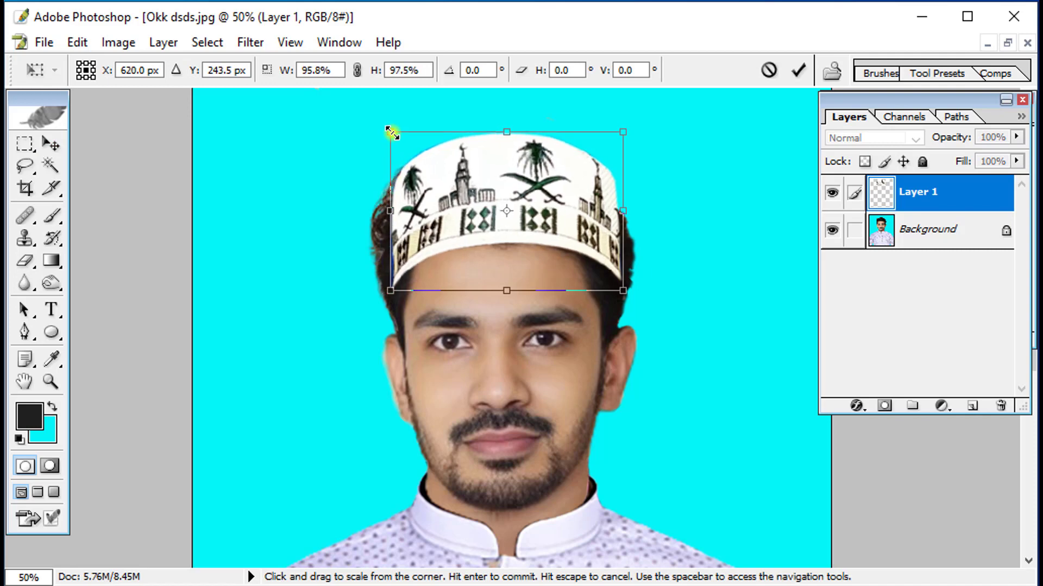
pyautogui.moveTo(500, 188); pyautogui.dragTo(495, 190)
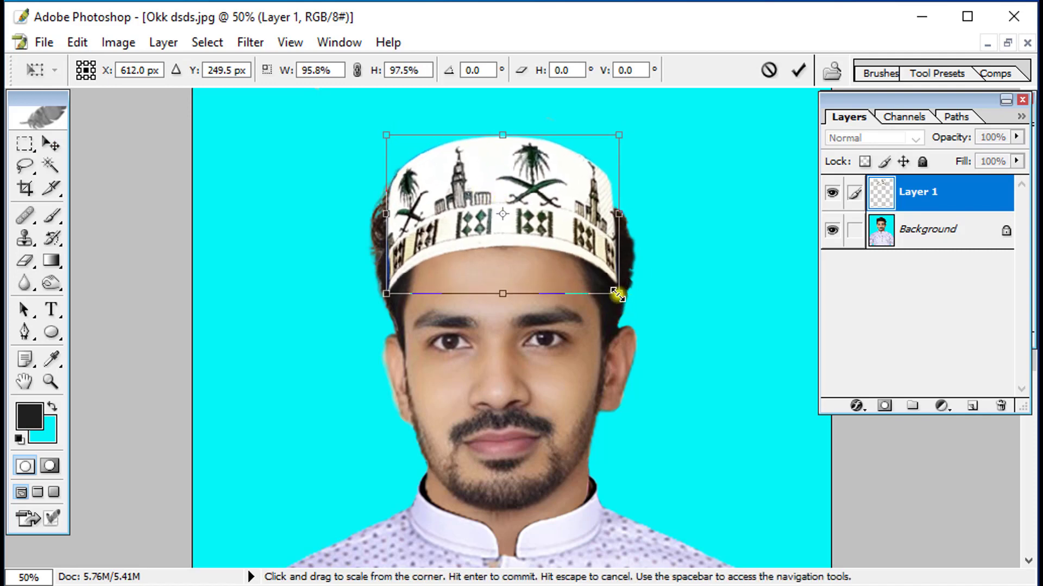
pyautogui.moveTo(619, 294); pyautogui.dragTo(613, 288)
pyautogui.moveTo(530, 217); pyautogui.dragTo(536, 222)
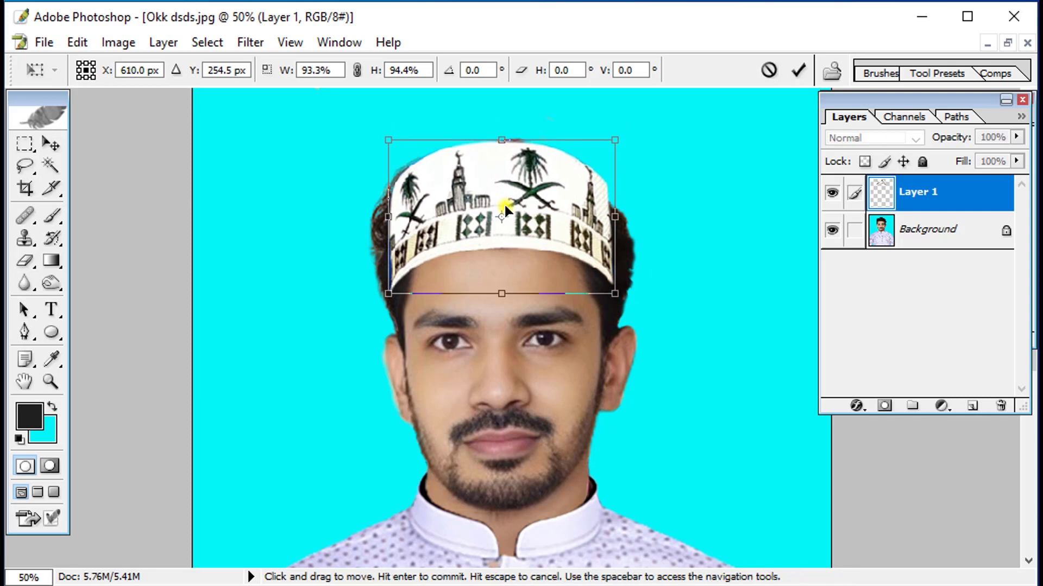
pyautogui.press('Return')
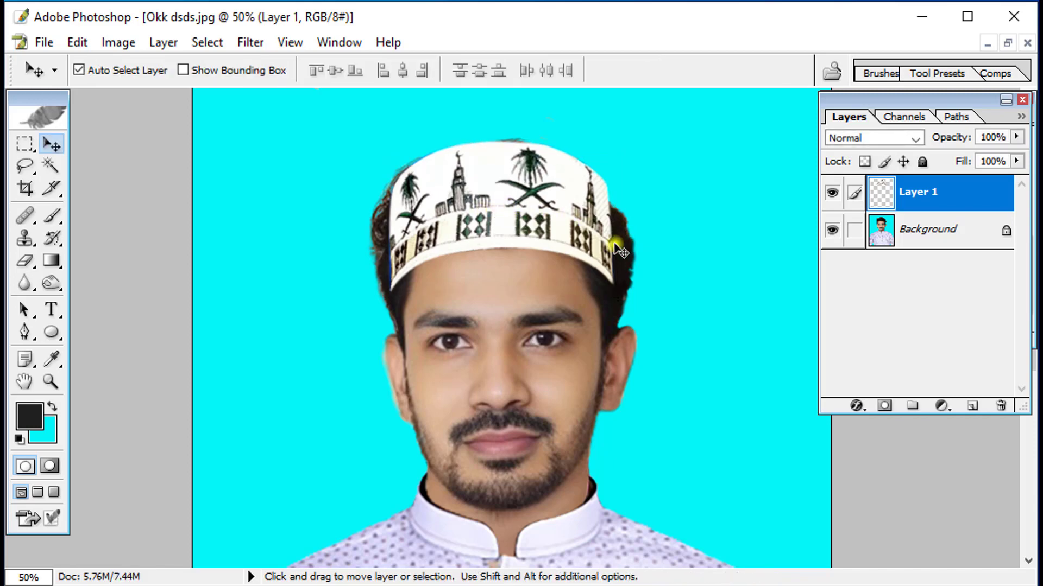
pyautogui.moveTo(549, 222); pyautogui.dragTo(551, 226)
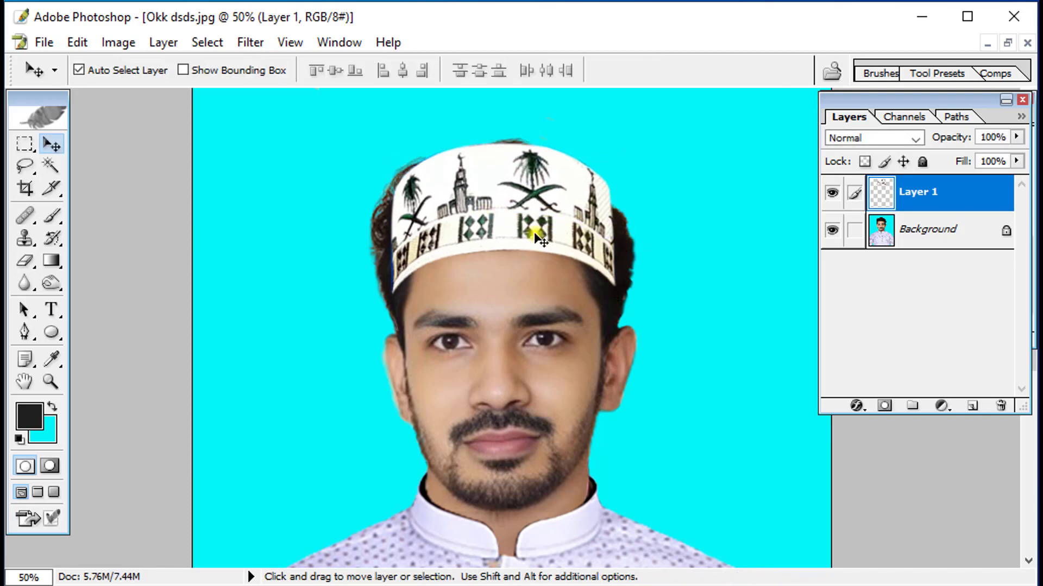
# - Erase hair beside the cap's right edge on the Background layer, with a size-50 brush at 100% zoom
pyautogui.click(25, 261)
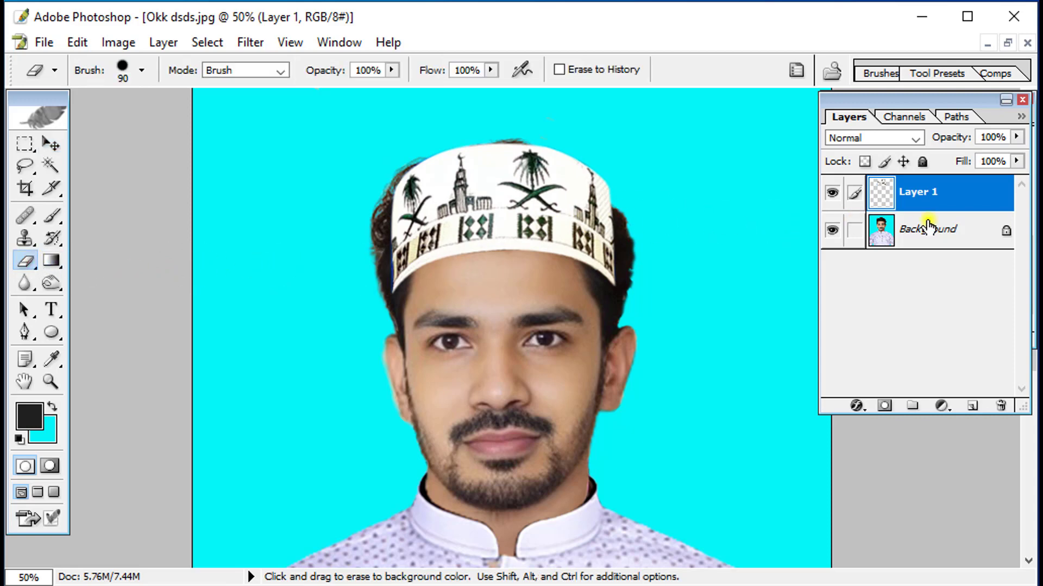
pyautogui.click(916, 232)
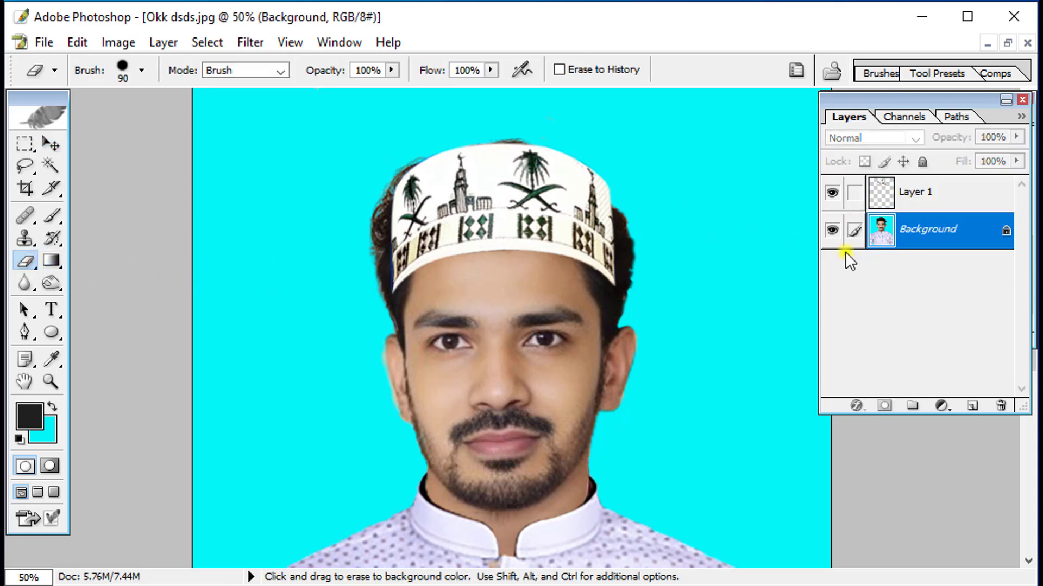
pyautogui.moveTo(623, 196)
pyautogui.mouseDown()
pyautogui.moveTo(635, 272)
pyautogui.moveTo(640, 226)
pyautogui.moveTo(593, 163)
pyautogui.moveTo(510, 142)
pyautogui.moveTo(433, 152)
pyautogui.moveTo(377, 196)
pyautogui.moveTo(382, 266)
pyautogui.mouseUp()
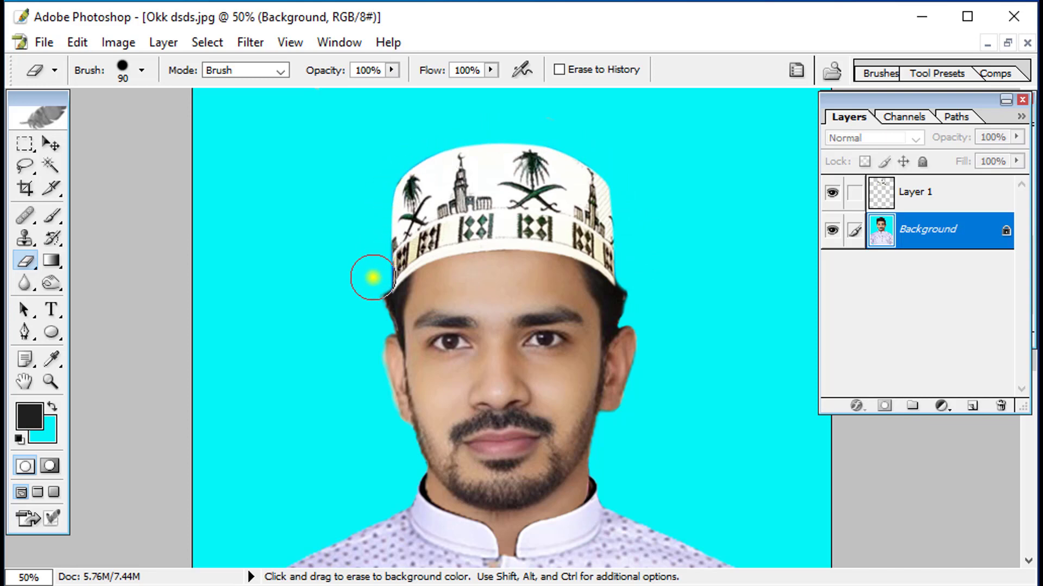
pyautogui.hotkey('ctrl', '+')
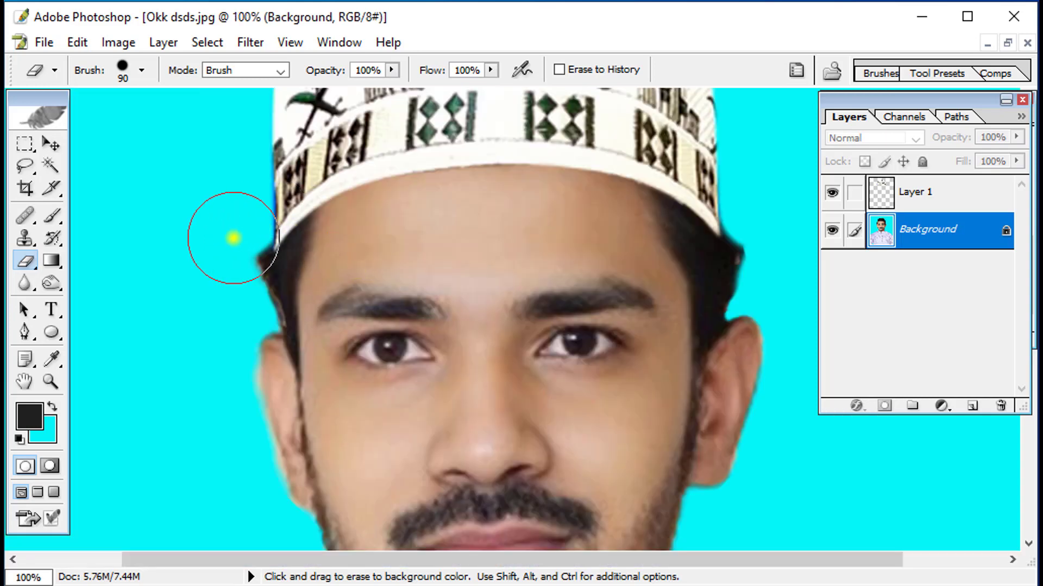
pyautogui.press('[')
pyautogui.press('[')
pyautogui.press('[')
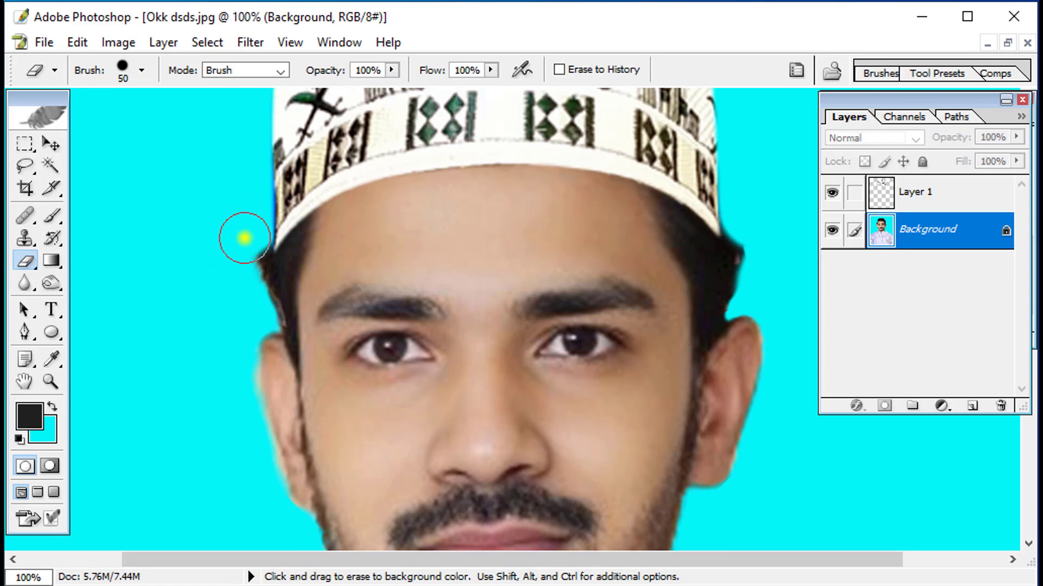
pyautogui.press('[')
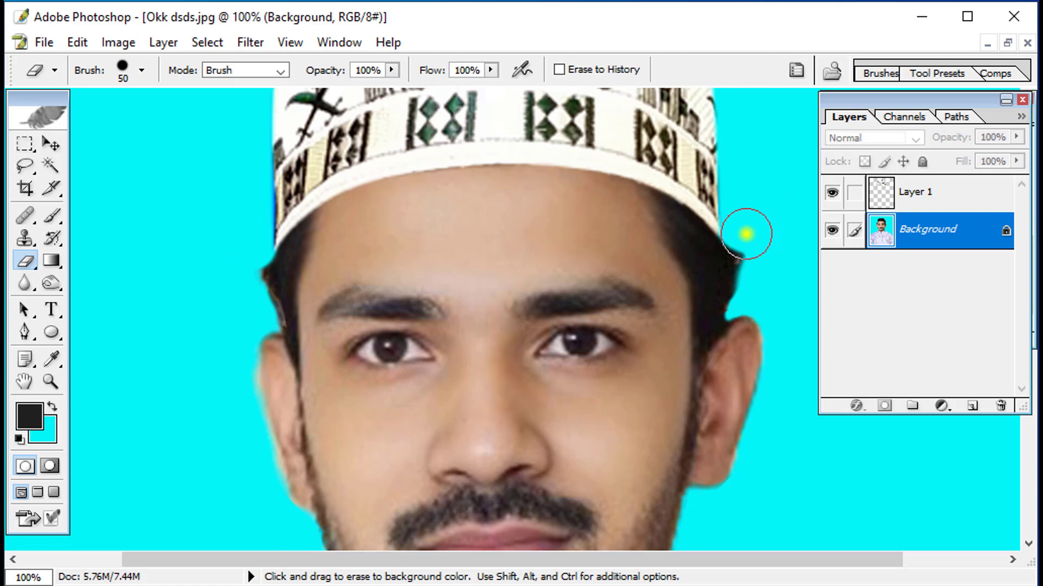
# - Clean the dark hair bump and fringe on the right using 10-50 brushes, then fit the image on screen
pyautogui.moveTo(756, 252); pyautogui.dragTo(773, 280)
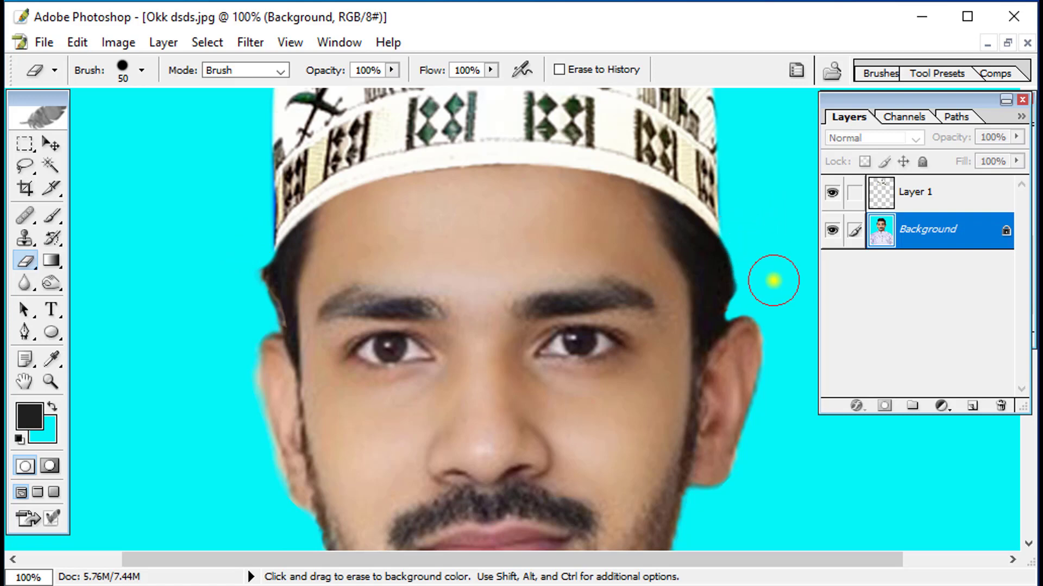
pyautogui.press('[')
pyautogui.press('[')
pyautogui.press('[')
pyautogui.press('[')
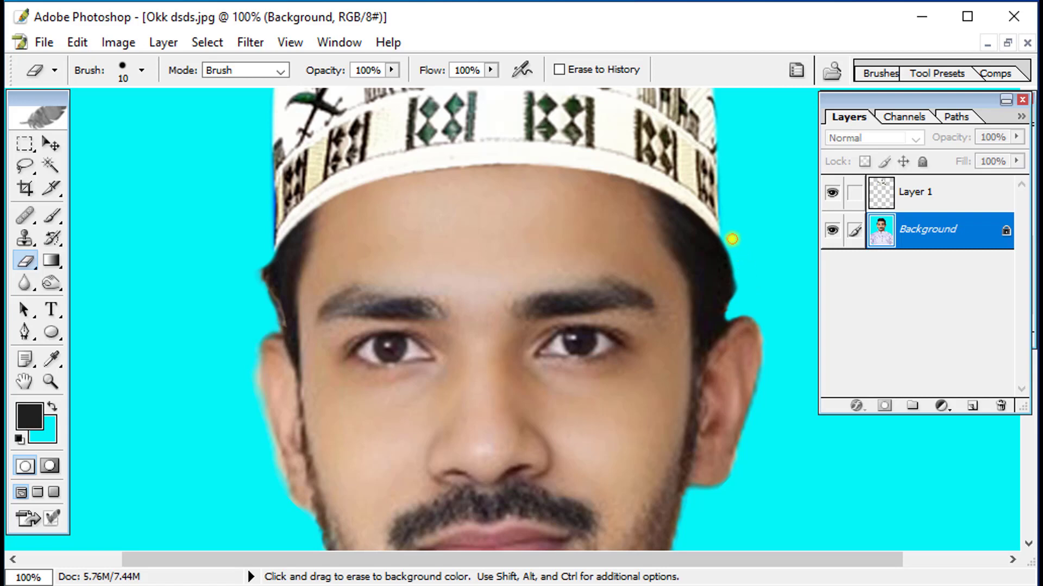
pyautogui.moveTo(732, 248); pyautogui.dragTo(734, 291)
pyautogui.press(']')
pyautogui.press(']')
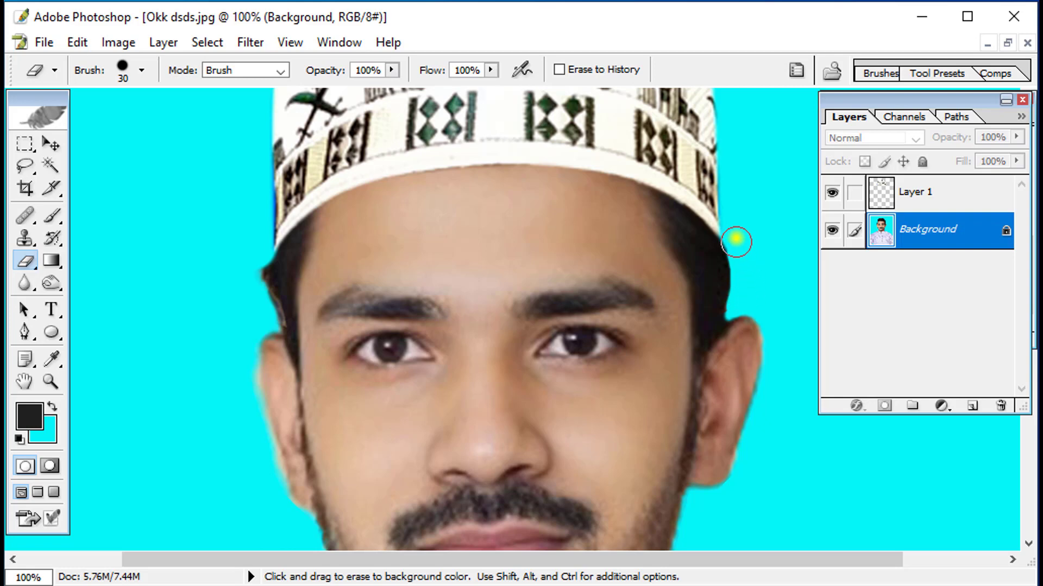
pyautogui.press(']')
pyautogui.press(']')
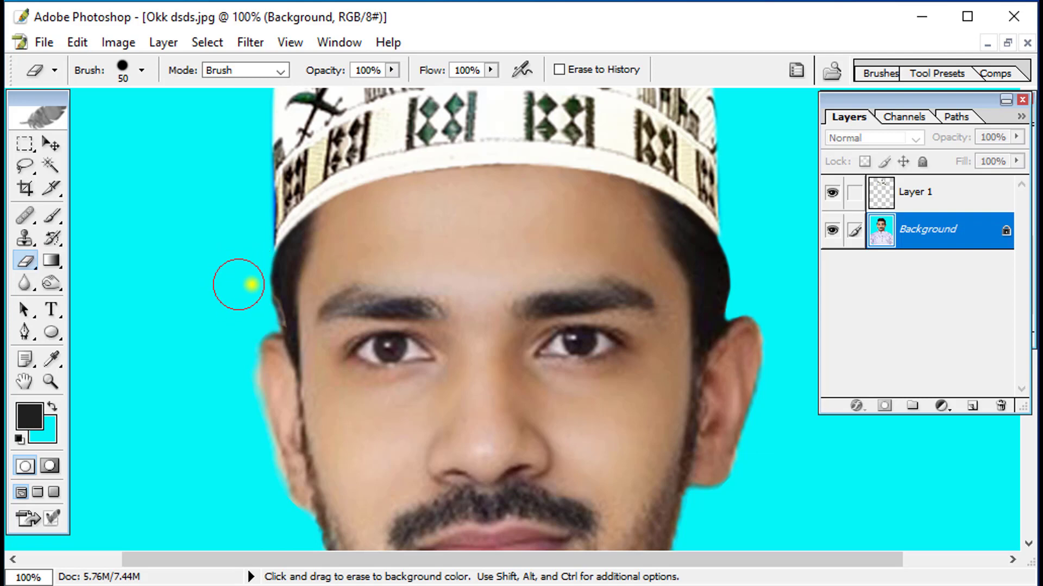
pyautogui.hotkey('ctrl', '-')
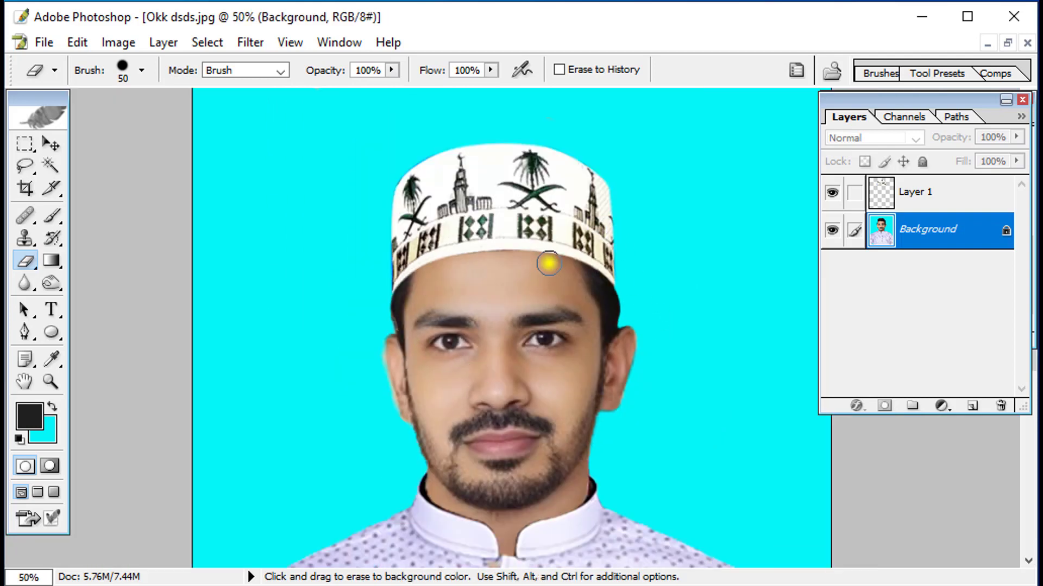
pyautogui.hotkey('ctrl', '-')
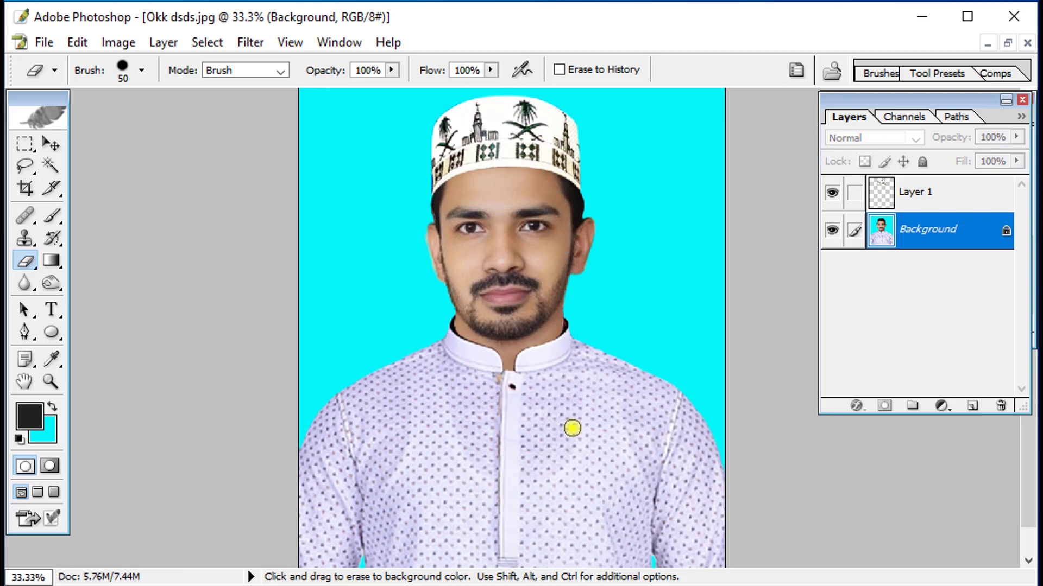
pyautogui.hotkey('ctrl', '-')
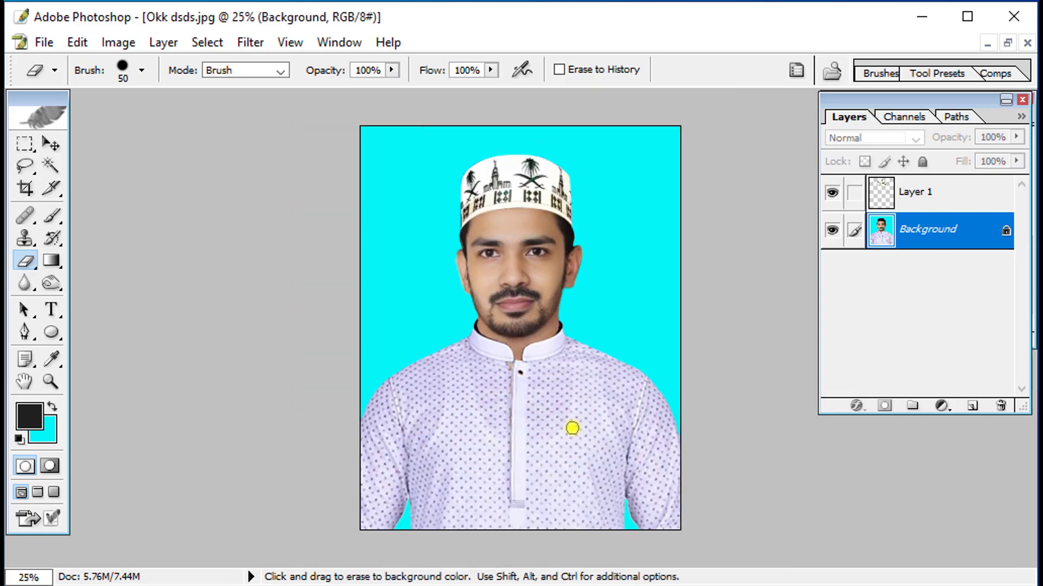
pyautogui.hotkey('ctrl', '0')
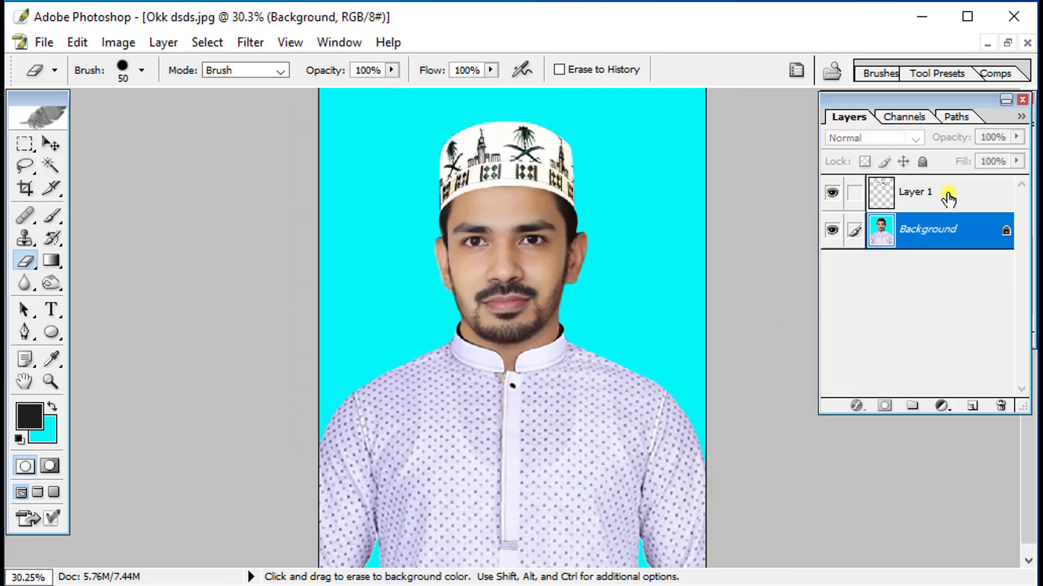
# - Merge the cap's Layer 1 down into the Background layer with Ctrl+E
pyautogui.click(948, 195)
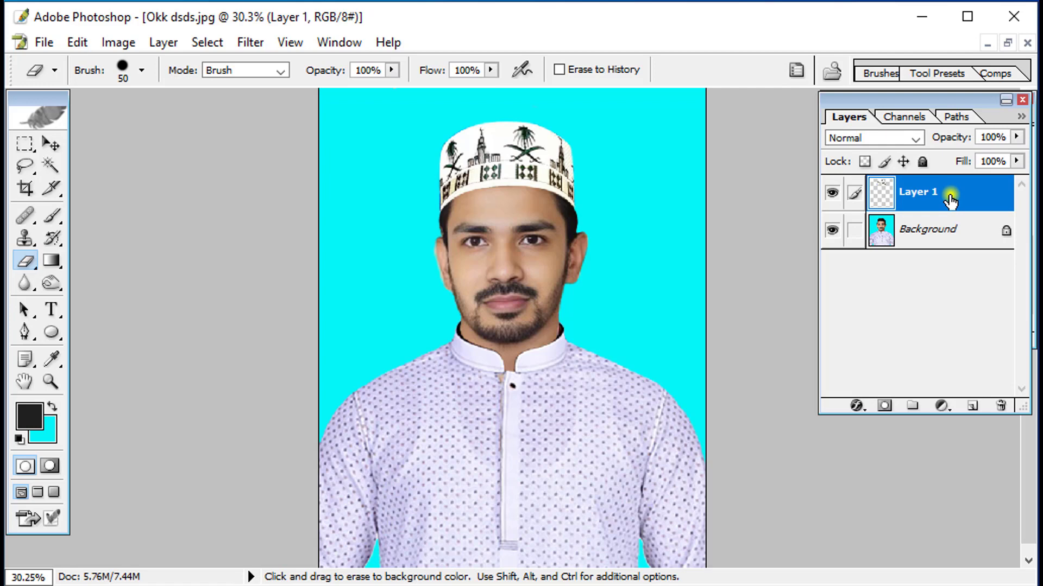
pyautogui.moveTo(949, 199); pyautogui.dragTo(944, 211)
pyautogui.hotkey('ctrl', 'e')
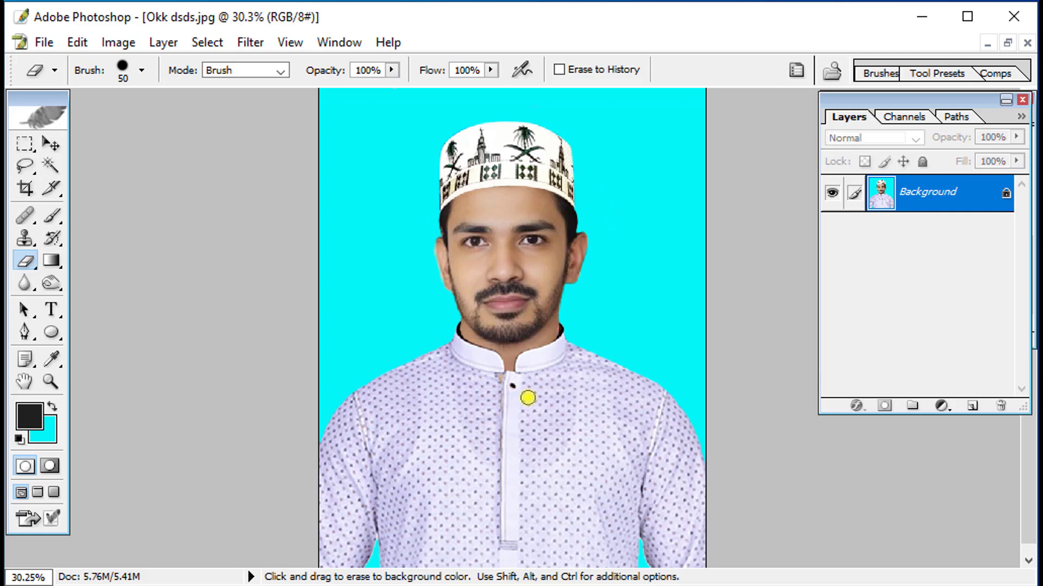
pyautogui.press('ctrl')
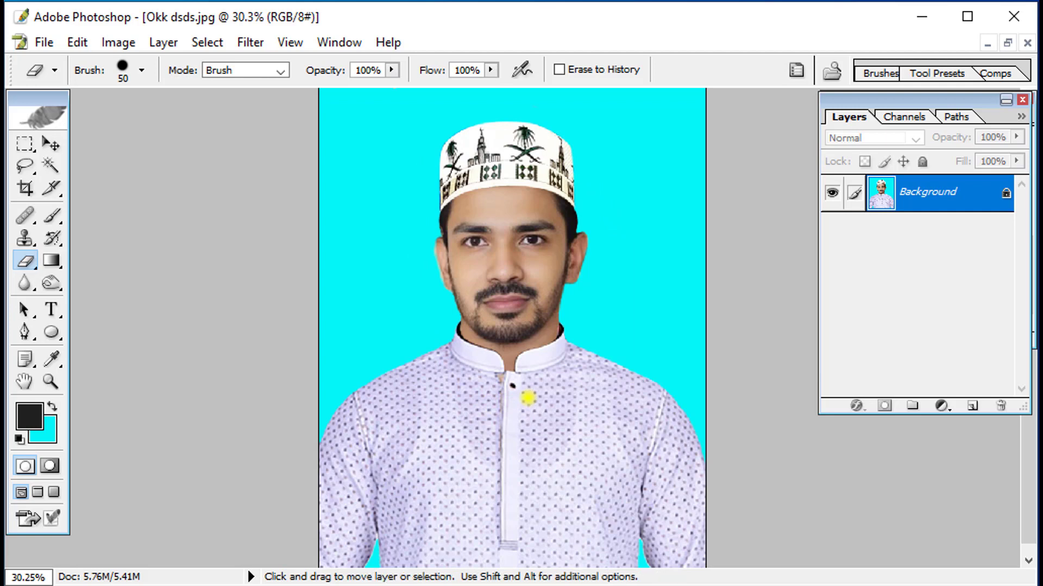